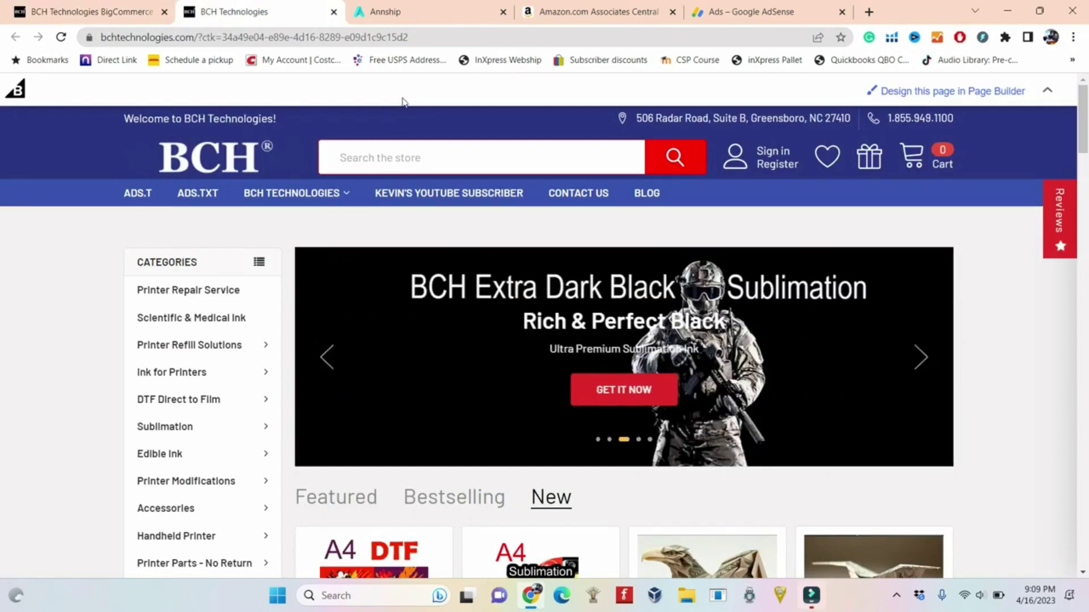
- Check the Amazon Associates and AdSense tabs, then open the BCH storefront's Blog page
click(1047, 90)
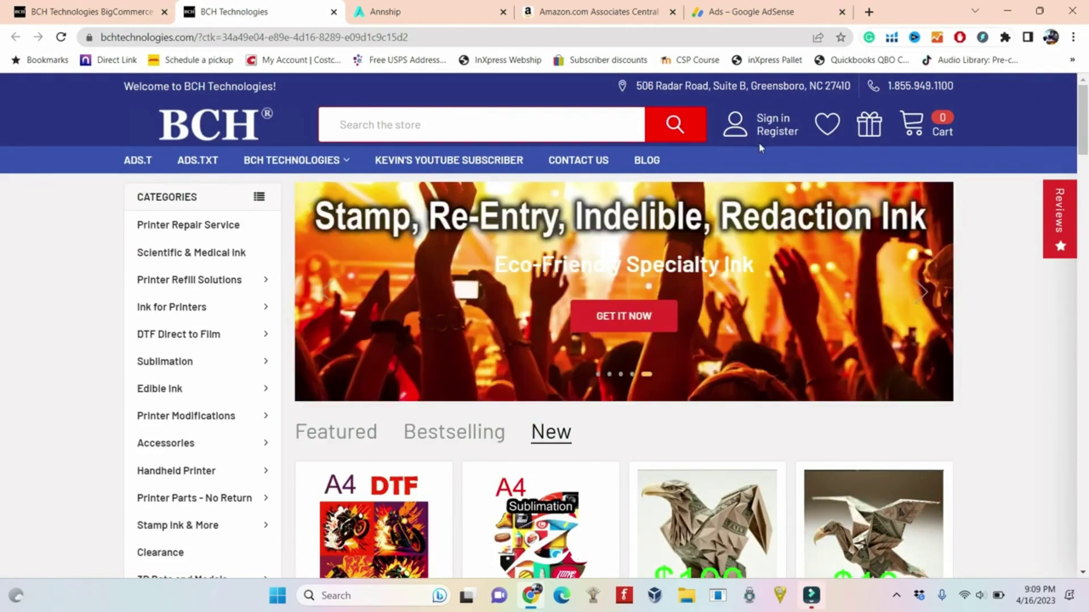
click(594, 18)
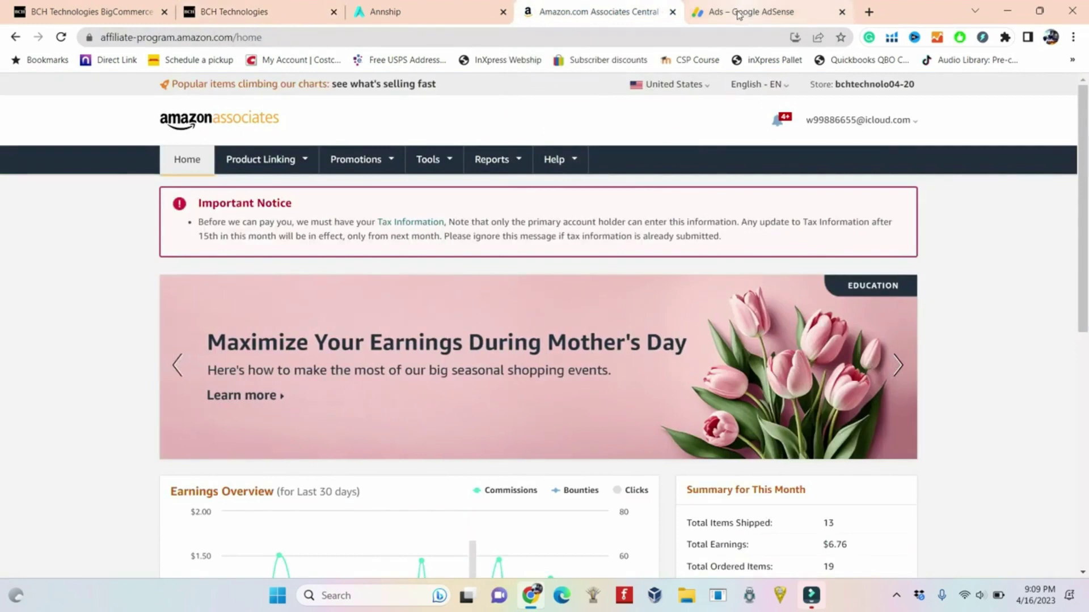
click(710, 15)
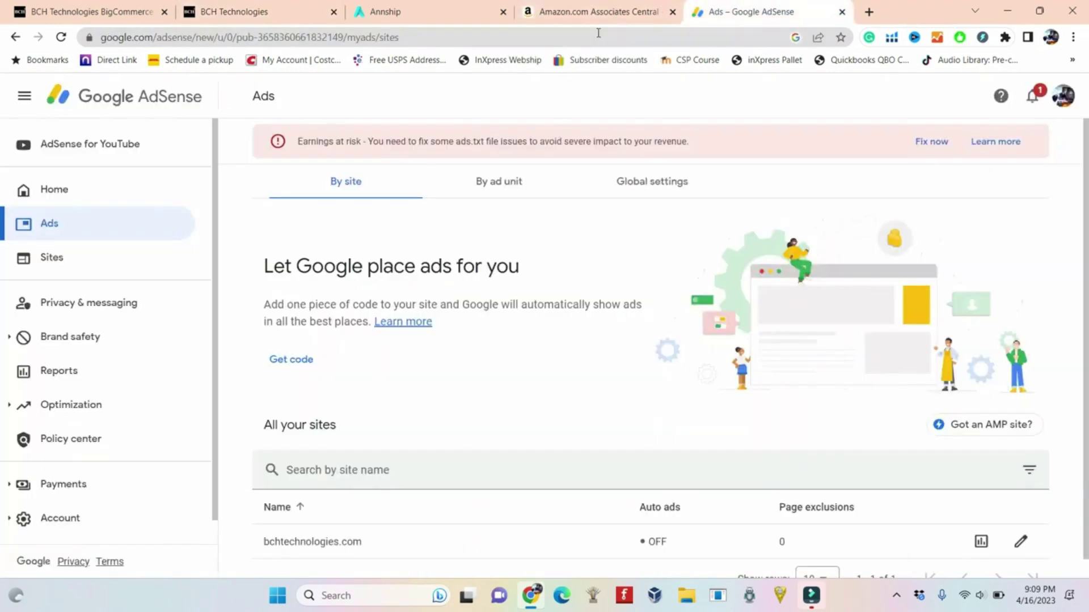
click(255, 16)
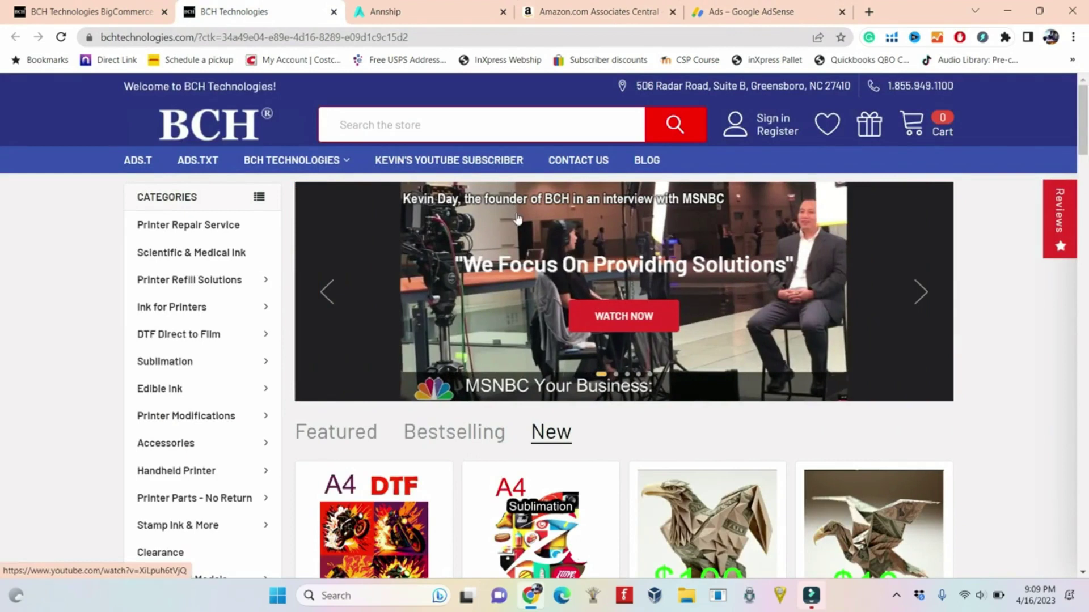
scroll(517, 219, down, 2)
scroll(596, 255, down, 4)
scroll(681, 297, down, 3)
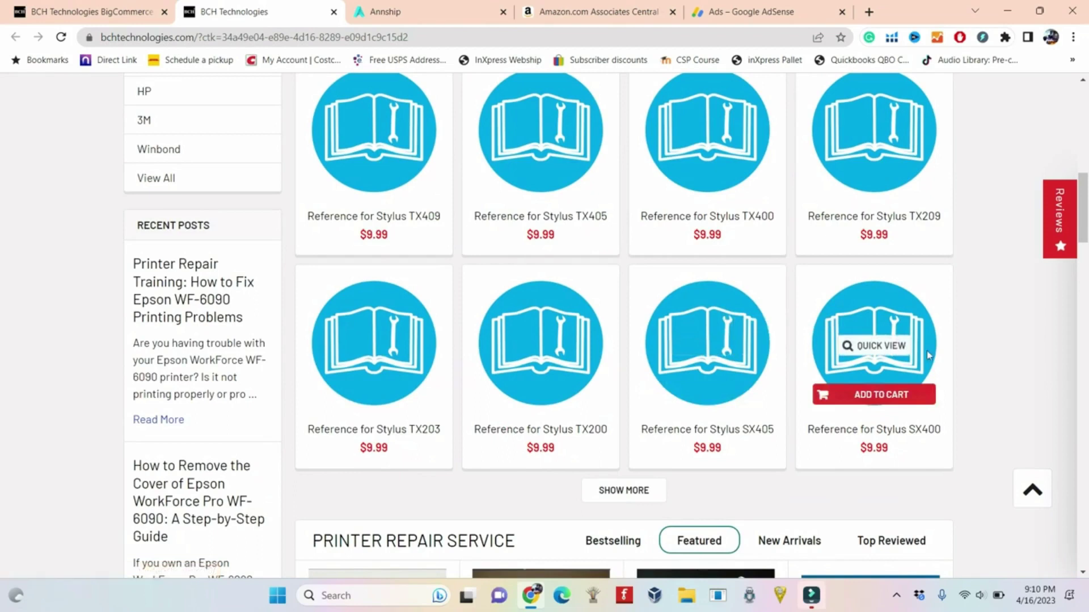
scroll(914, 354, up, 1)
scroll(914, 354, up, 3)
scroll(914, 355, up, 5)
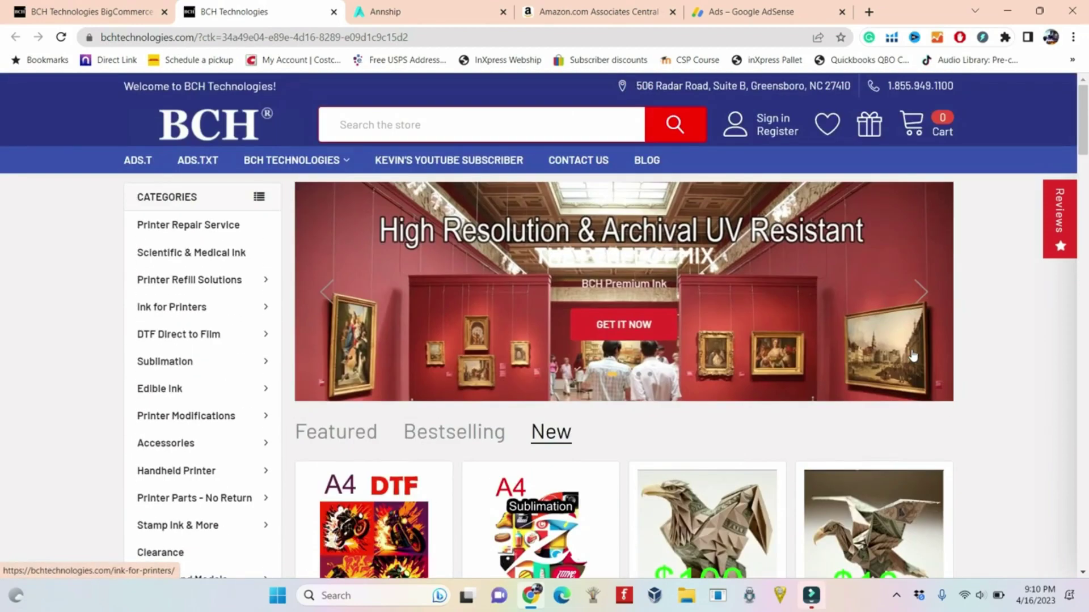
click(649, 162)
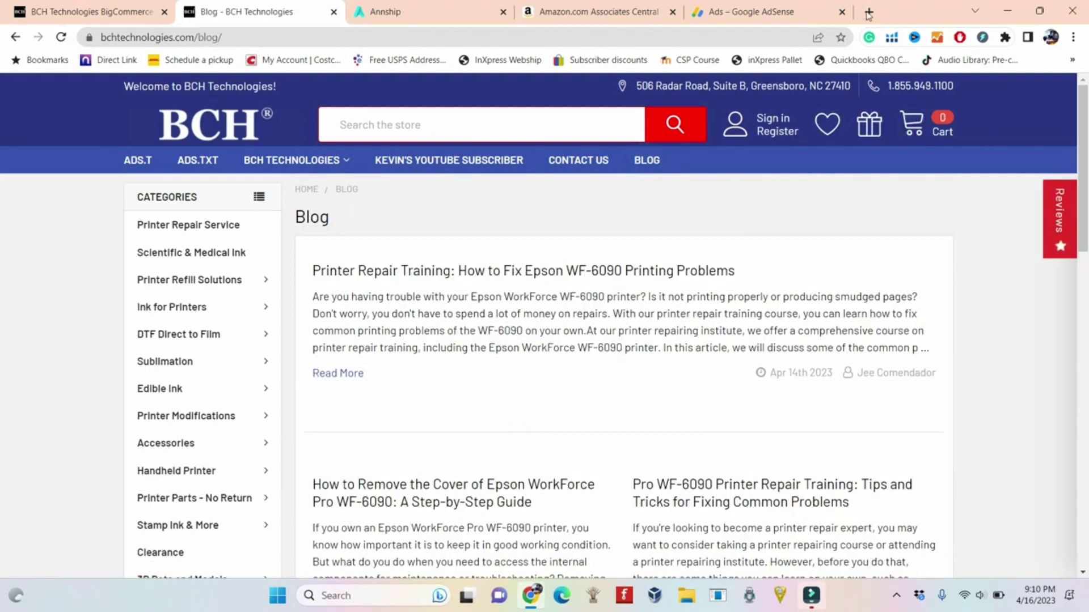
- Review Google Analytics' Acquisition and Audience reports, then open the Epson WF-6090 printing problems article
click(869, 12)
text(ana)
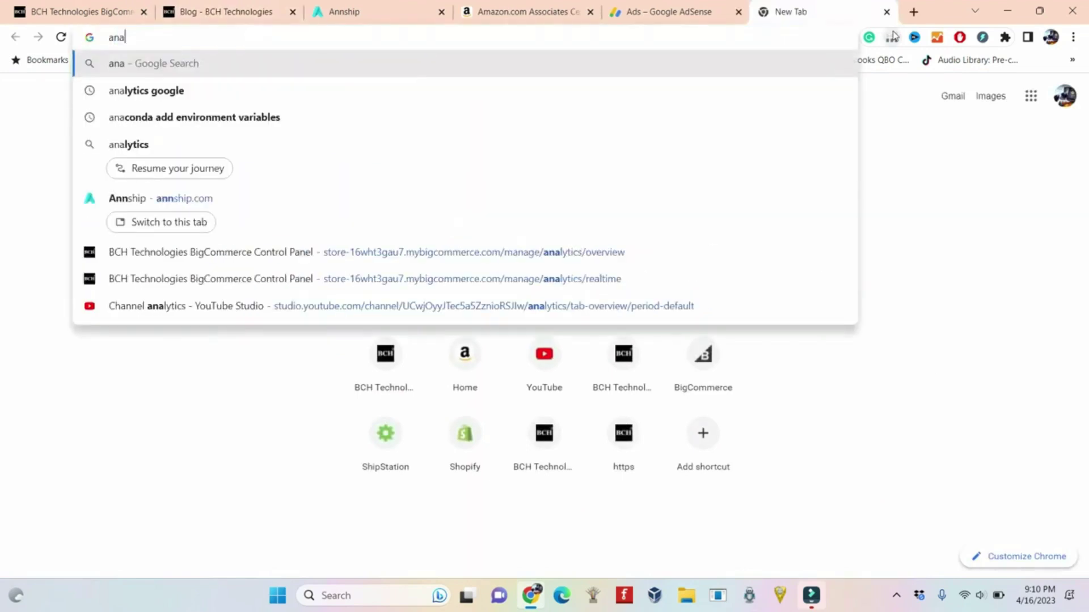
text(l)
key(Return)
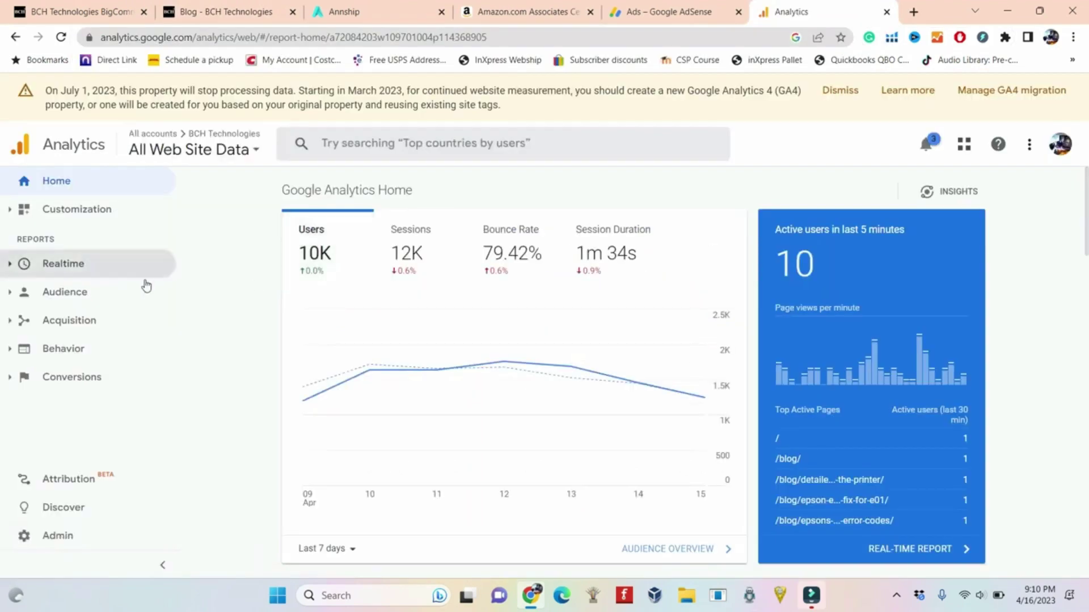
click(98, 316)
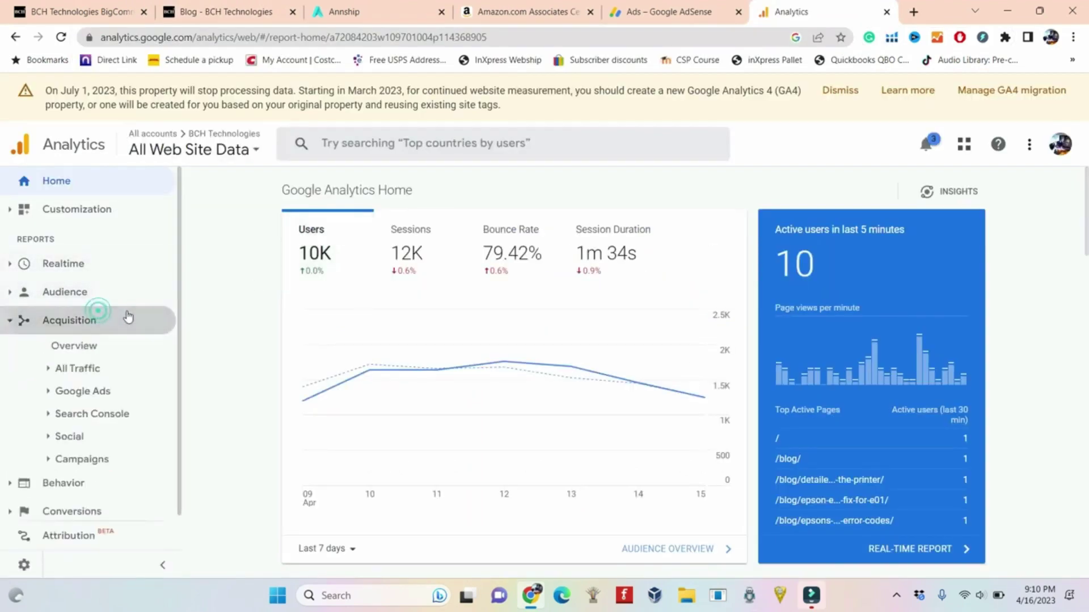
click(100, 292)
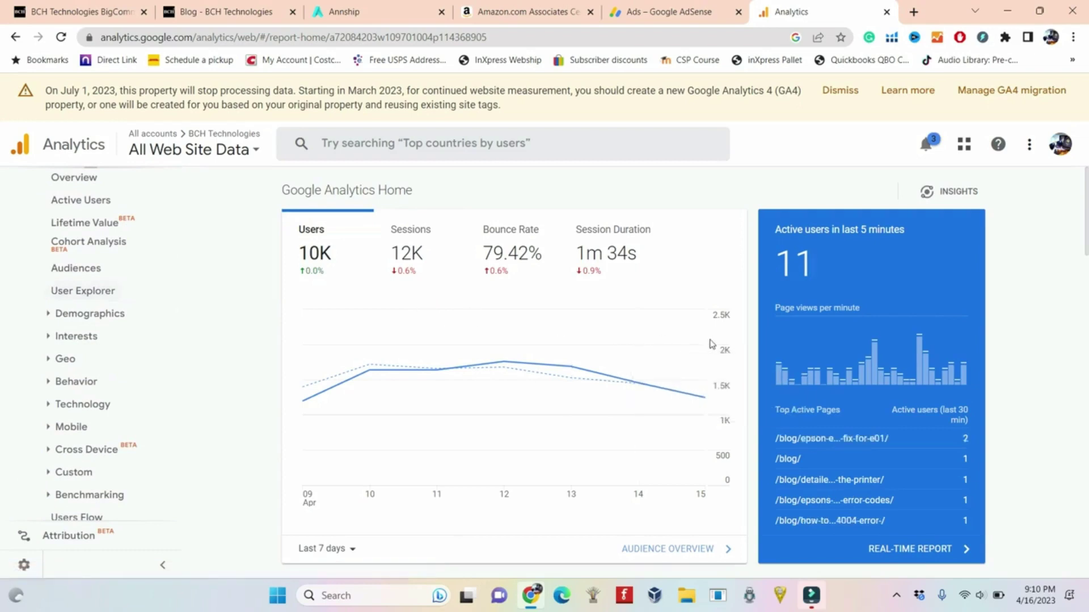
scroll(711, 344, down, 2)
scroll(711, 344, down, 1)
scroll(711, 343, down, 3)
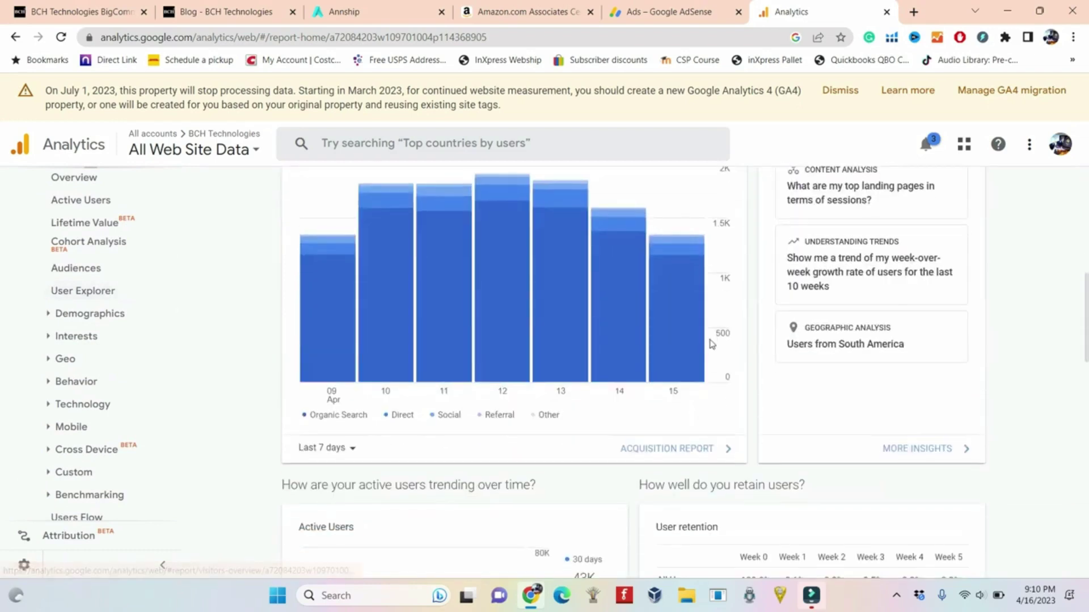
scroll(711, 345, up, 2)
key(ctrl+2)
click(341, 372)
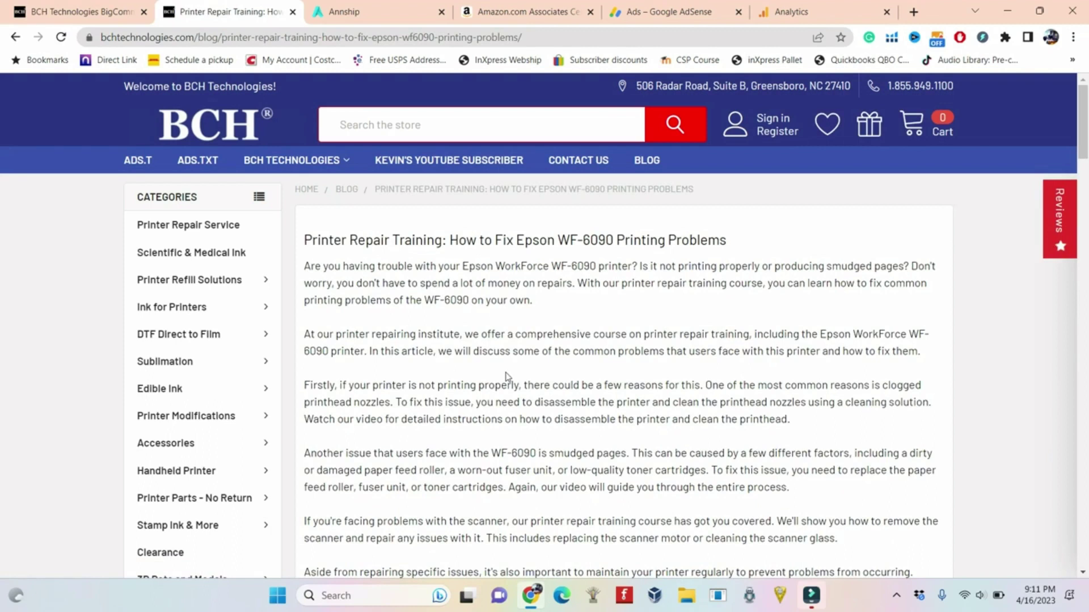
scroll(508, 377, down, 2)
scroll(508, 376, down, 3)
scroll(508, 376, down, 4)
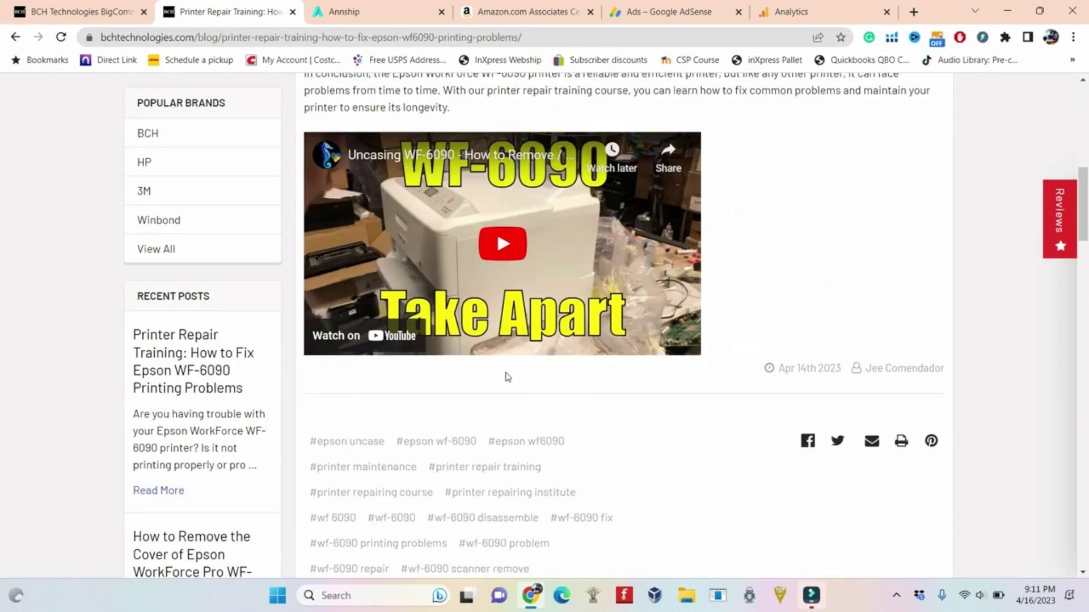
scroll(622, 393, up, 5)
scroll(622, 392, up, 5)
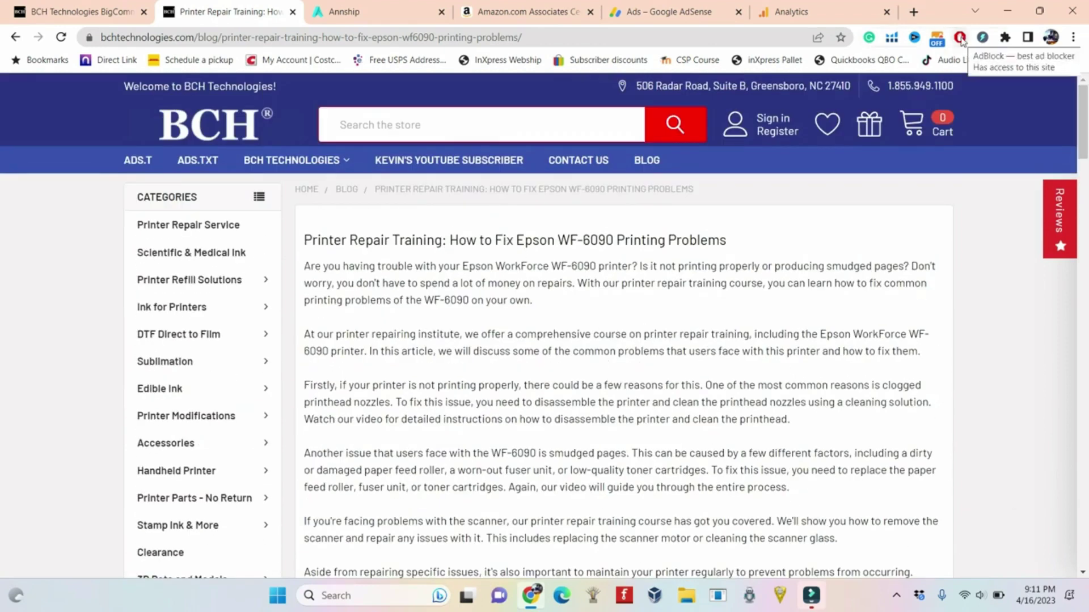
- Set AdBlock to always pause on the BCH site and reload the WF-6090 article
click(960, 38)
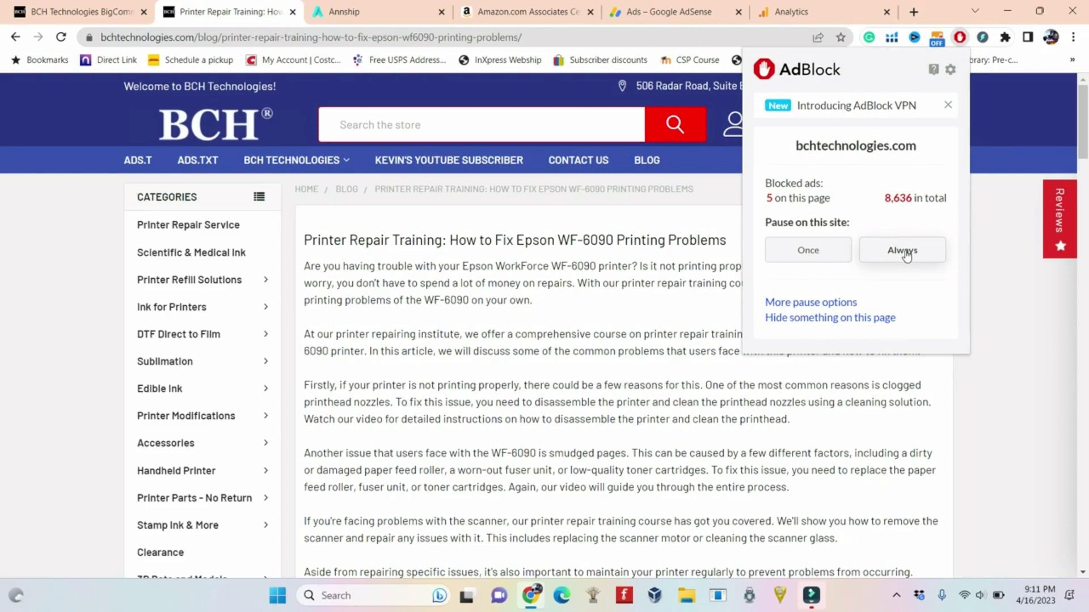
click(905, 253)
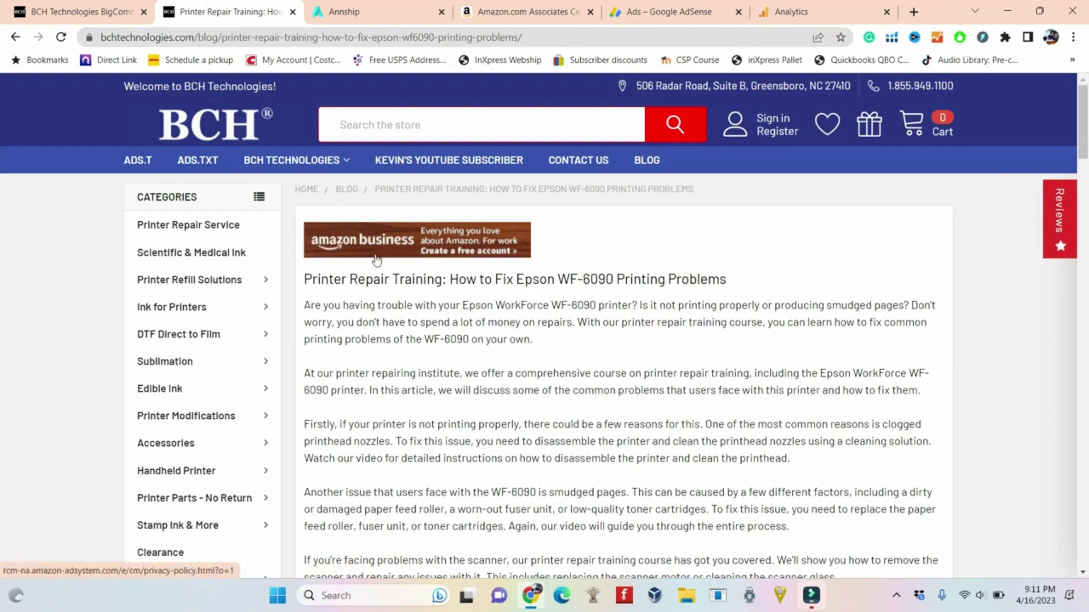
scroll(489, 316, down, 2)
scroll(490, 315, down, 3)
scroll(490, 316, down, 3)
scroll(489, 315, down, 2)
scroll(489, 316, up, 1)
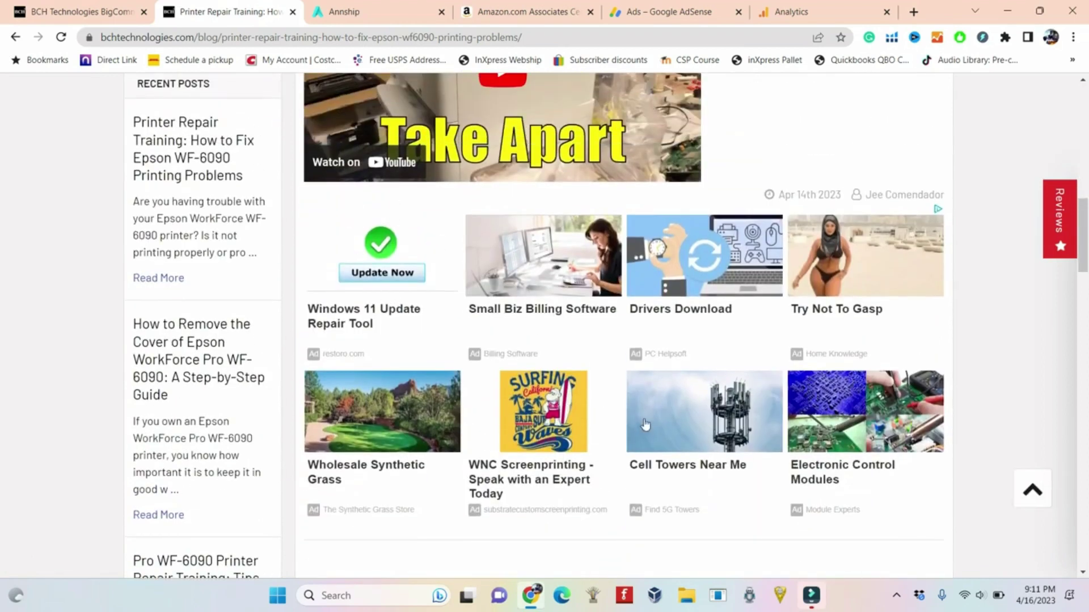
scroll(696, 429, down, 3)
scroll(696, 429, up, 2)
scroll(696, 429, up, 2)
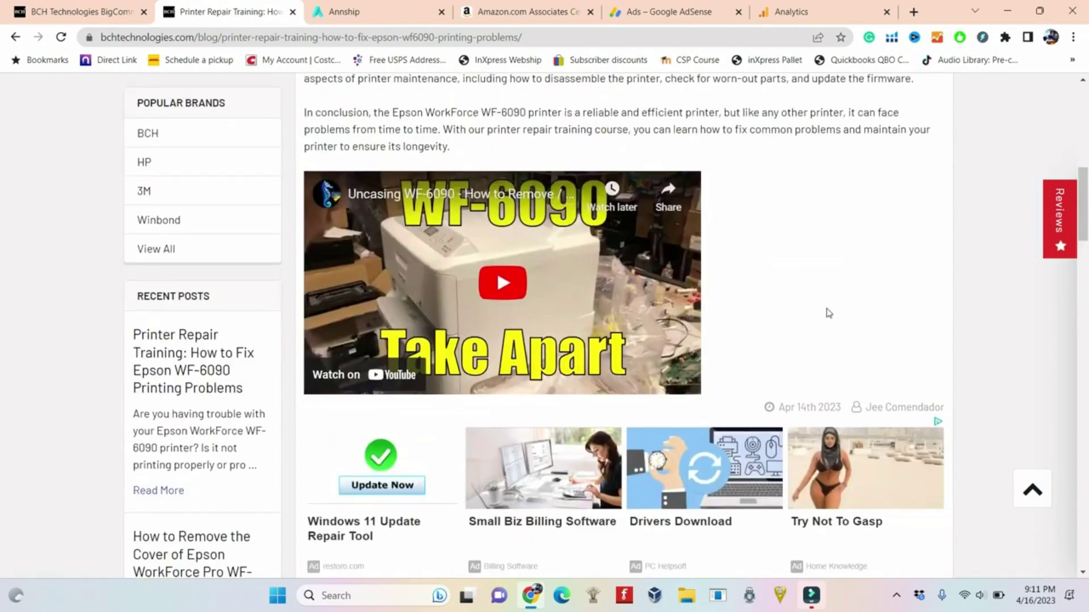
right_click(816, 258)
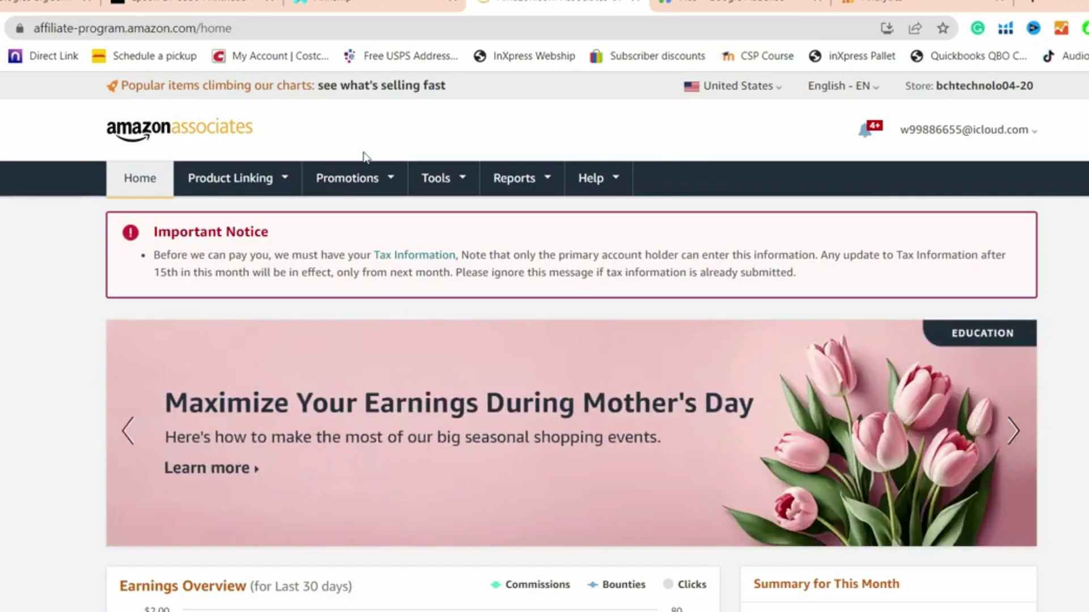
- Copy the responsive Kindle banner's HTML code from Product Linking > Banners
click(288, 183)
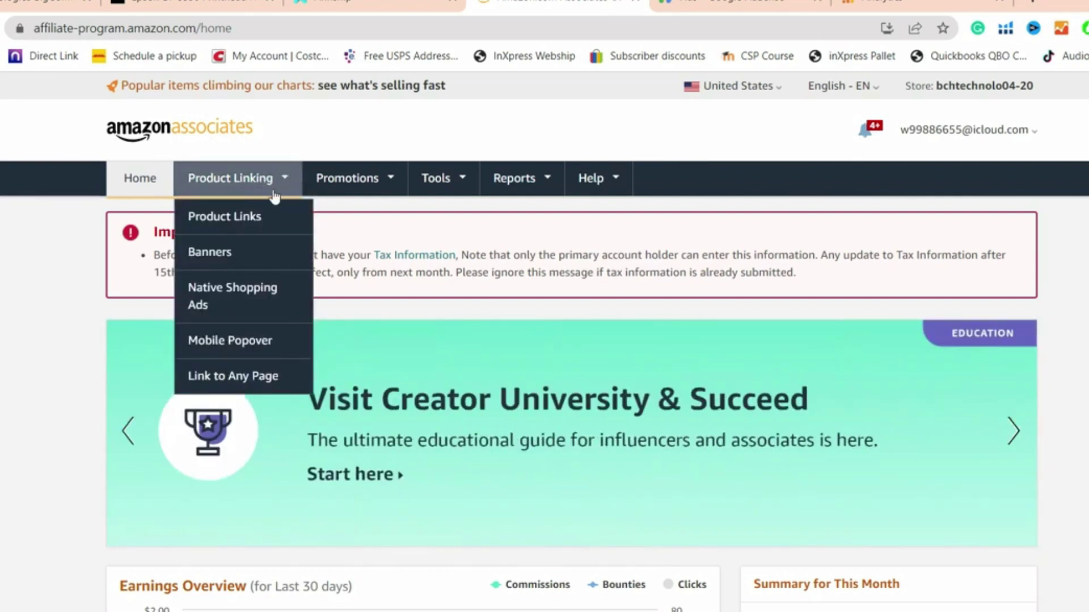
click(227, 254)
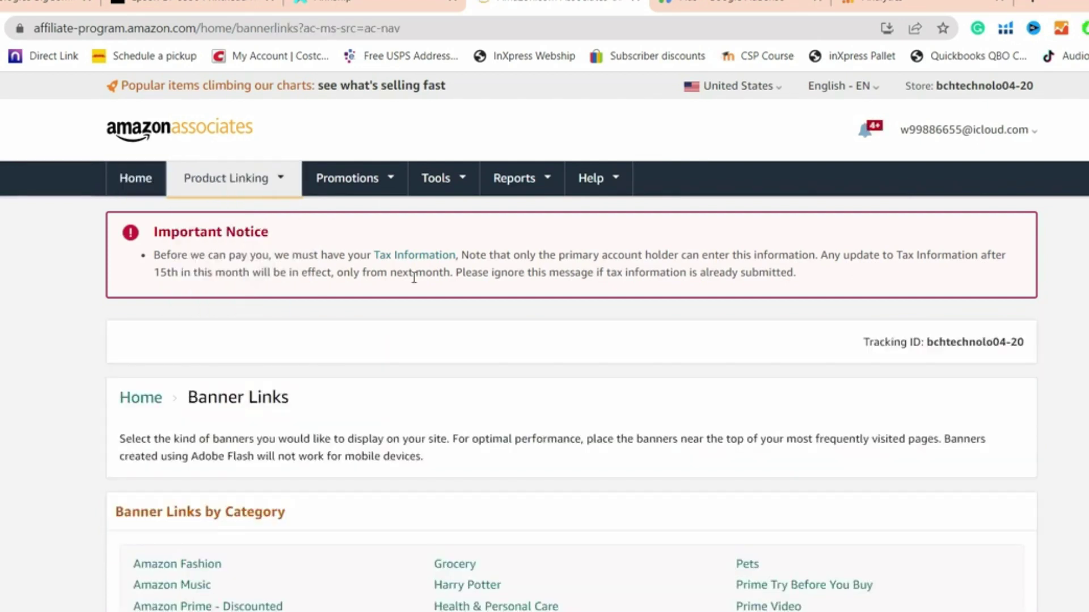
scroll(414, 278, down, 2)
scroll(416, 278, down, 2)
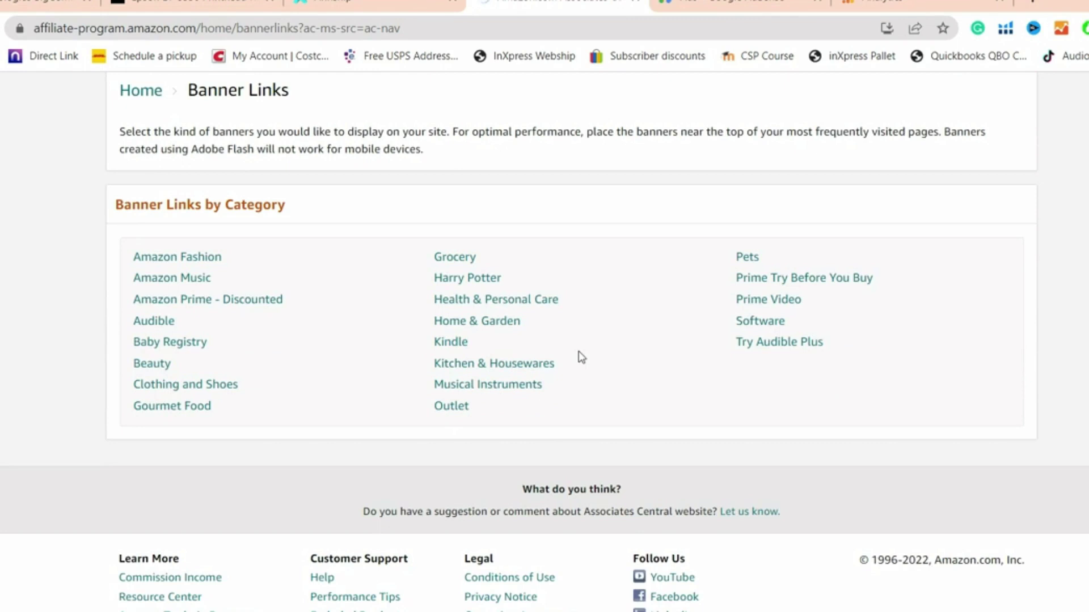
scroll(578, 358, up, 3)
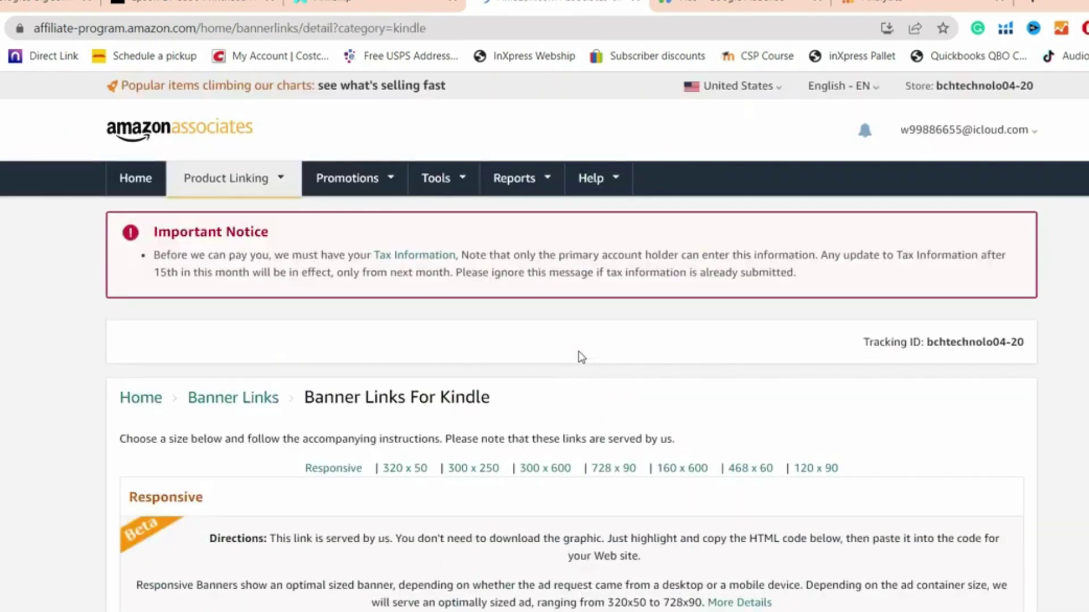
scroll(579, 358, down, 2)
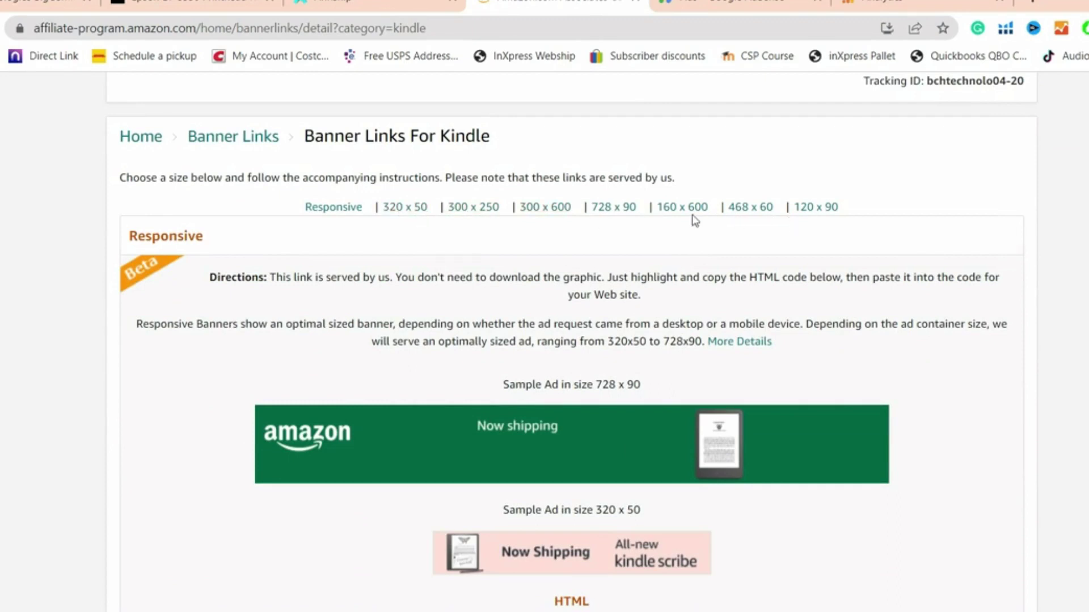
scroll(588, 460, down, 3)
click(598, 531)
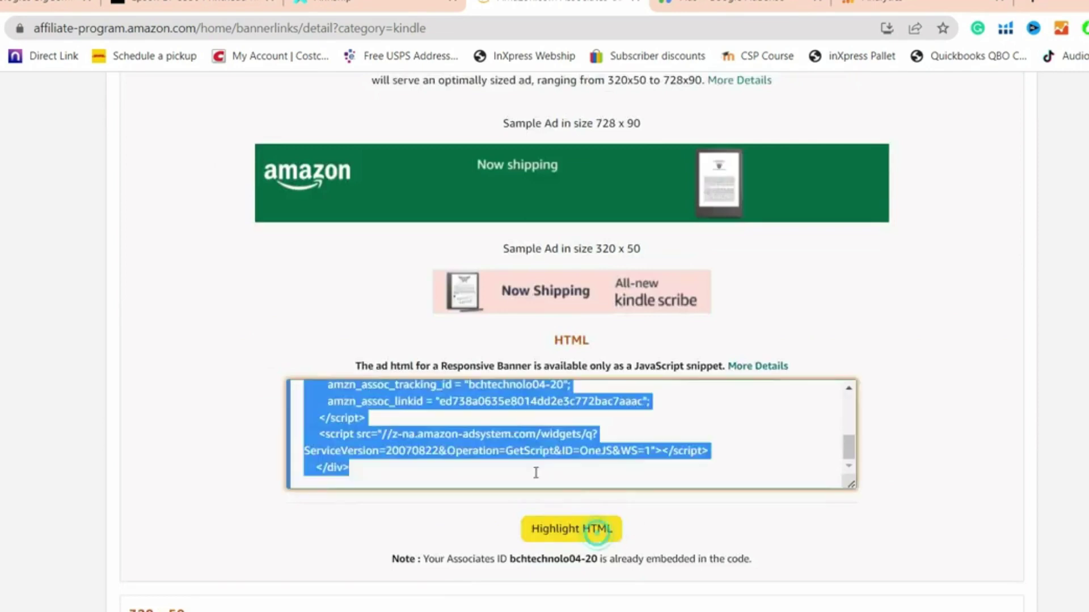
right_click(499, 441)
click(570, 464)
- Open Edit Theme Files for the current Supermarket-dev Modern theme under Storefront Themes
click(46, 8)
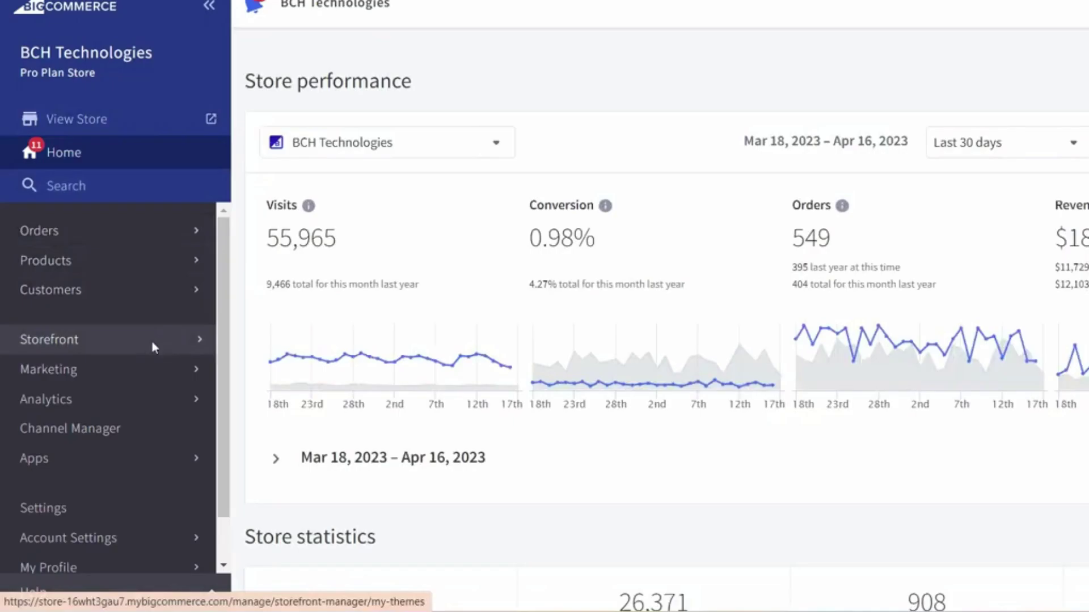
click(153, 341)
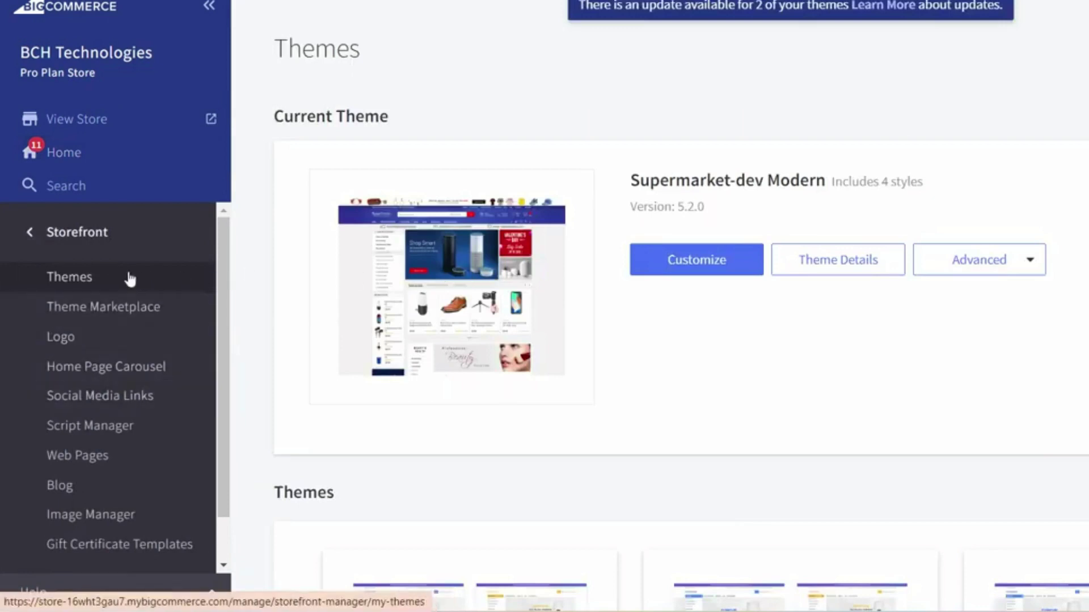
click(1031, 263)
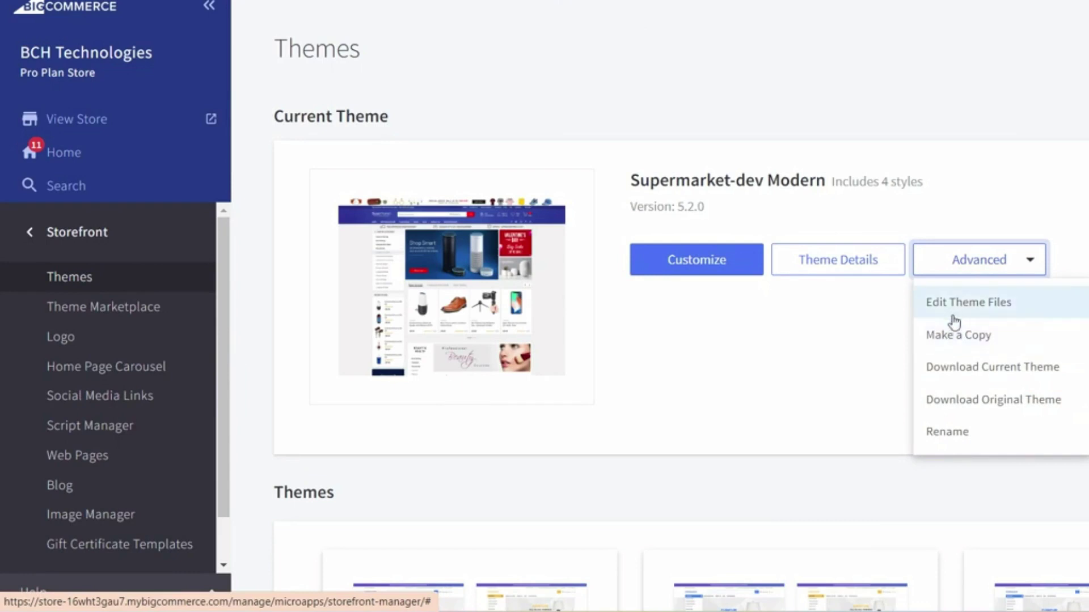
click(1035, 308)
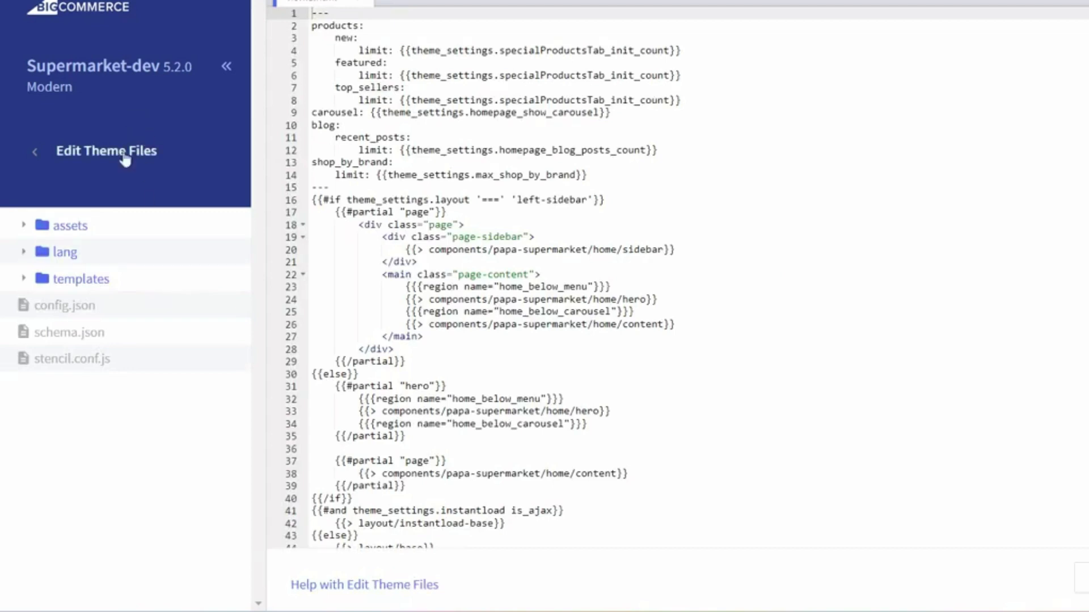
- Open the templates/components/blog/post.html template in the theme editor
click(77, 286)
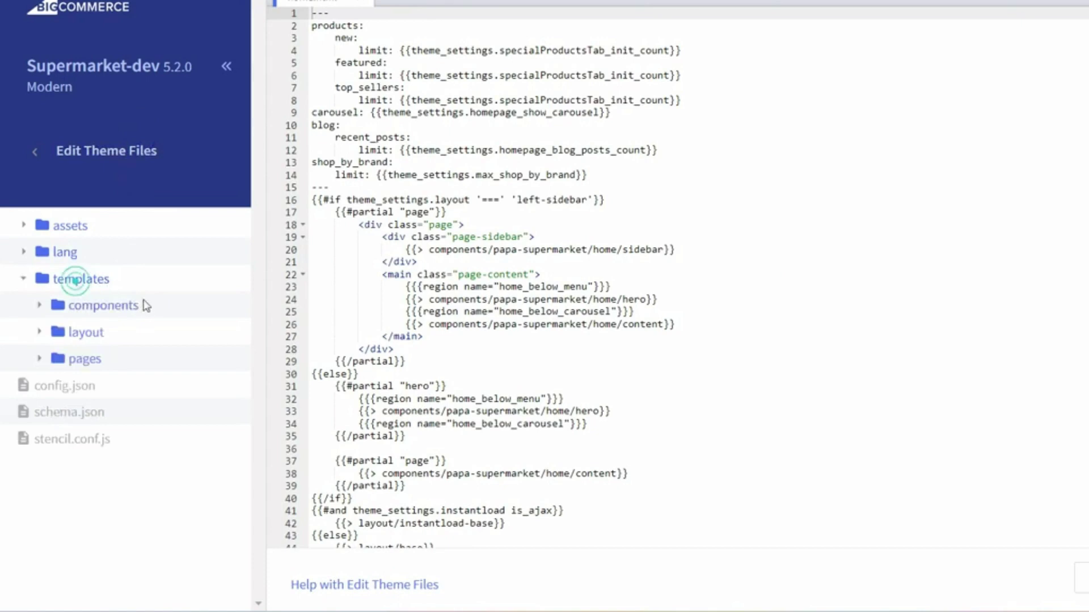
click(109, 310)
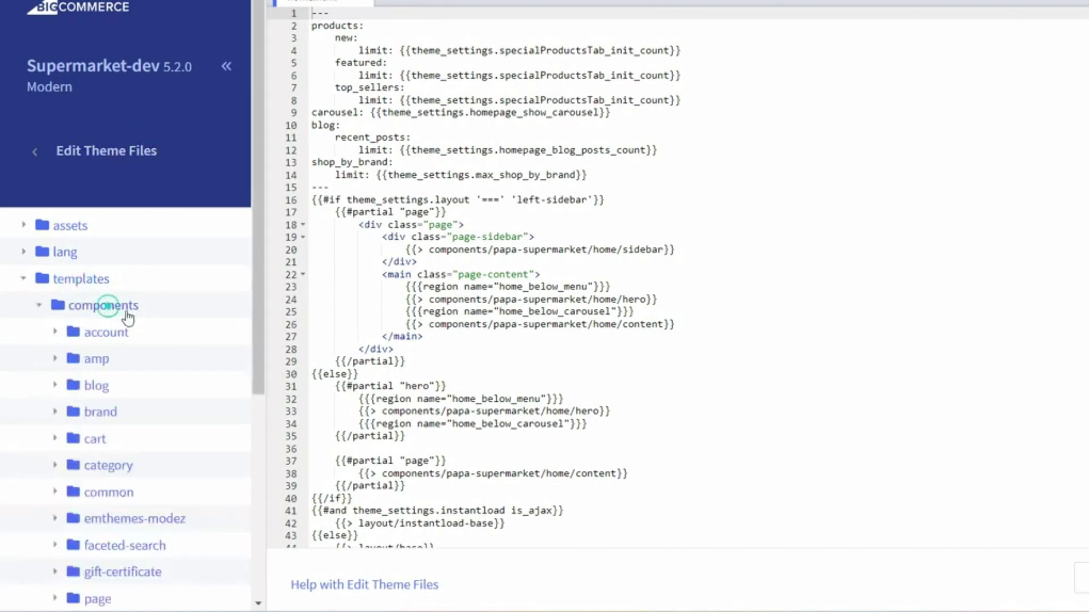
scroll(158, 362, down, 1)
click(96, 298)
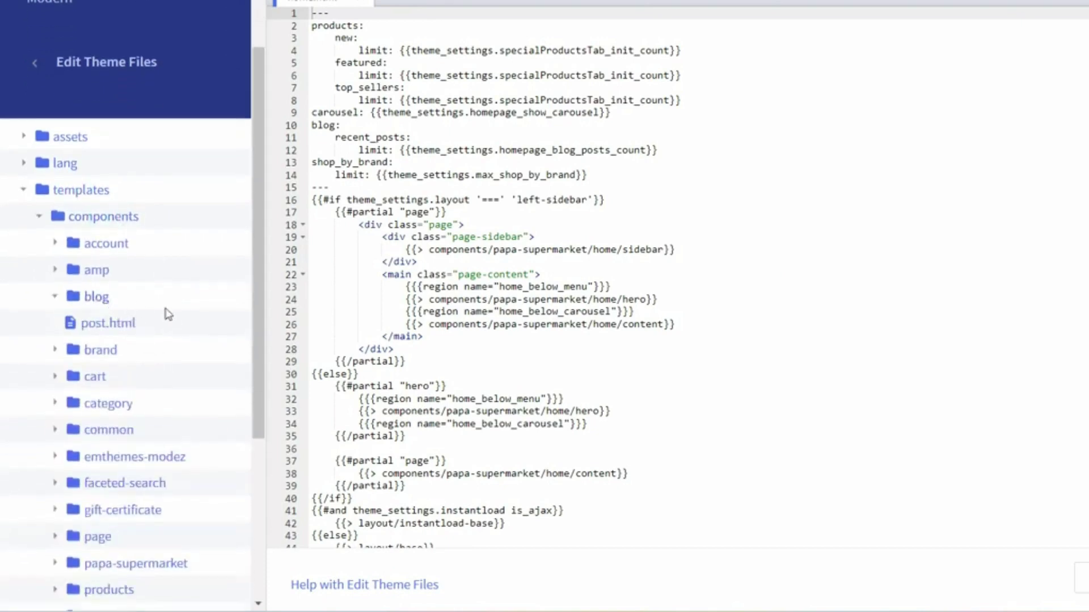
click(108, 329)
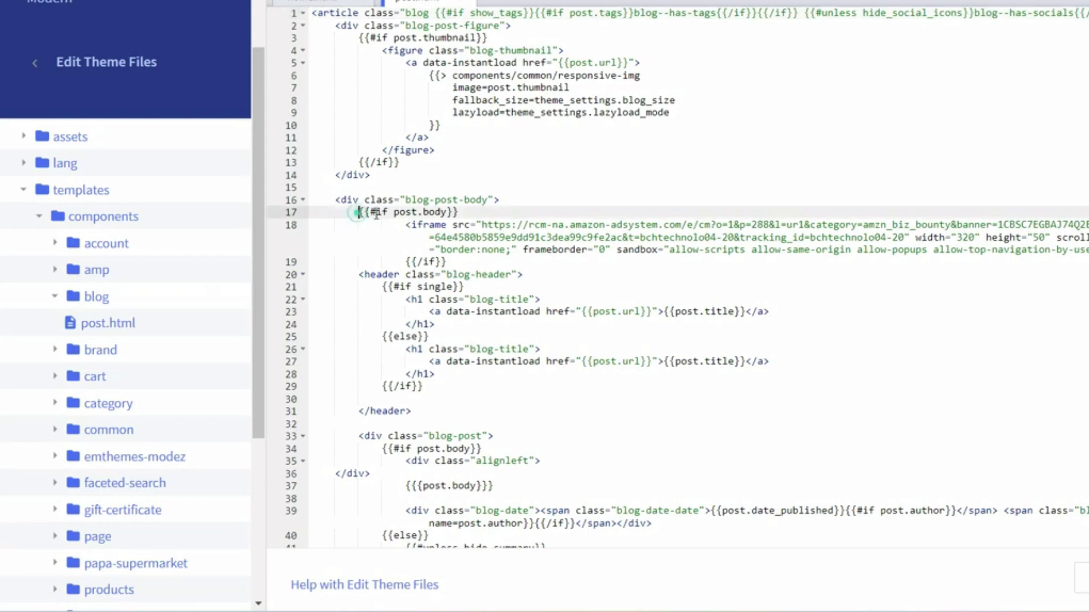
- Delete the old Amazon iframe on line 18, inside the post.body condition
drag(359, 213, 460, 213)
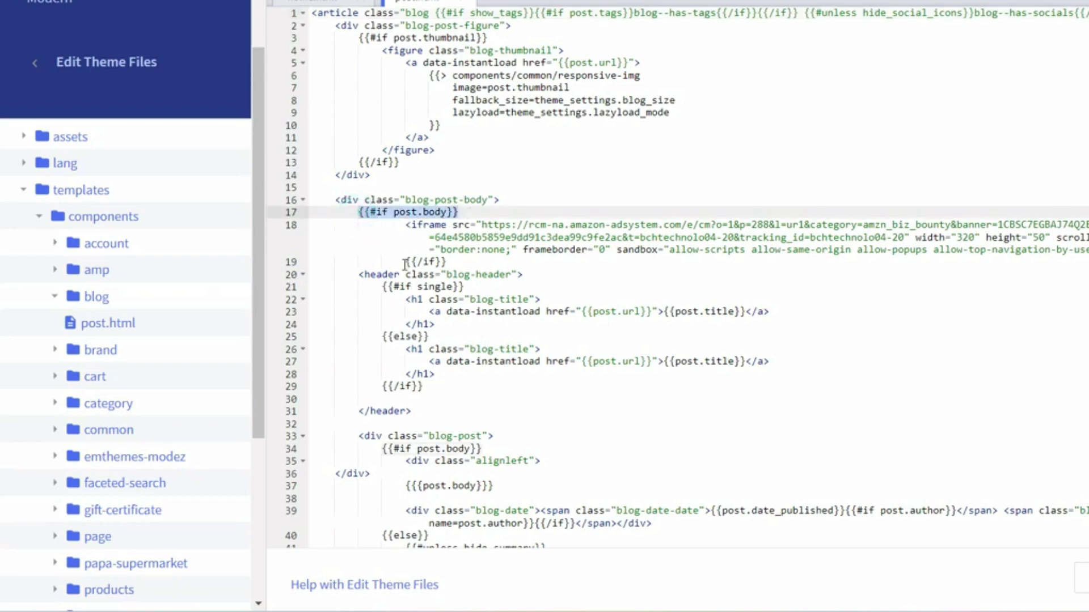
drag(405, 262, 452, 262)
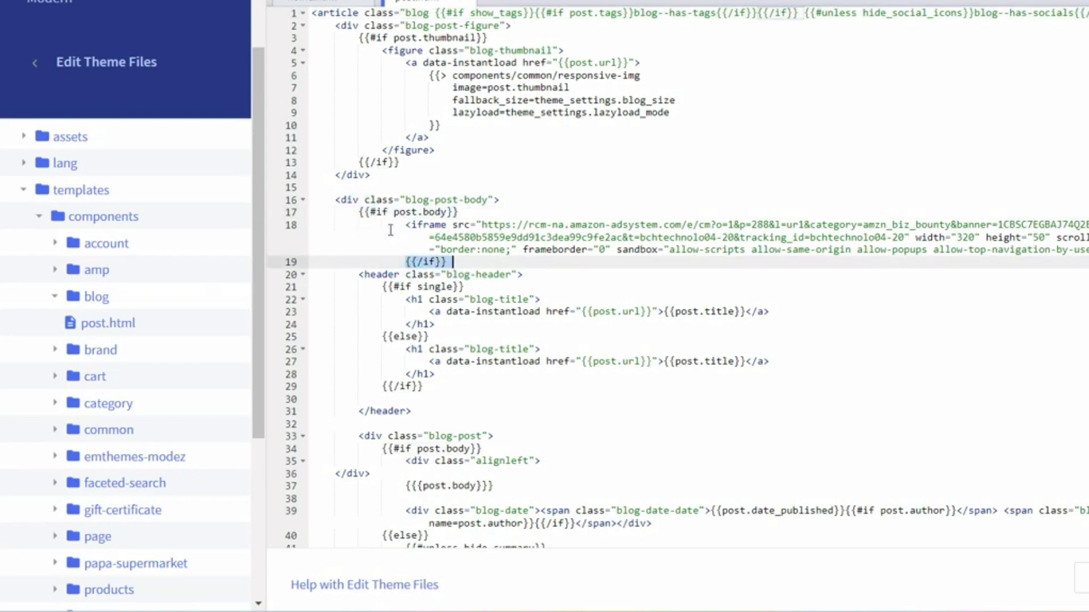
drag(358, 213, 464, 212)
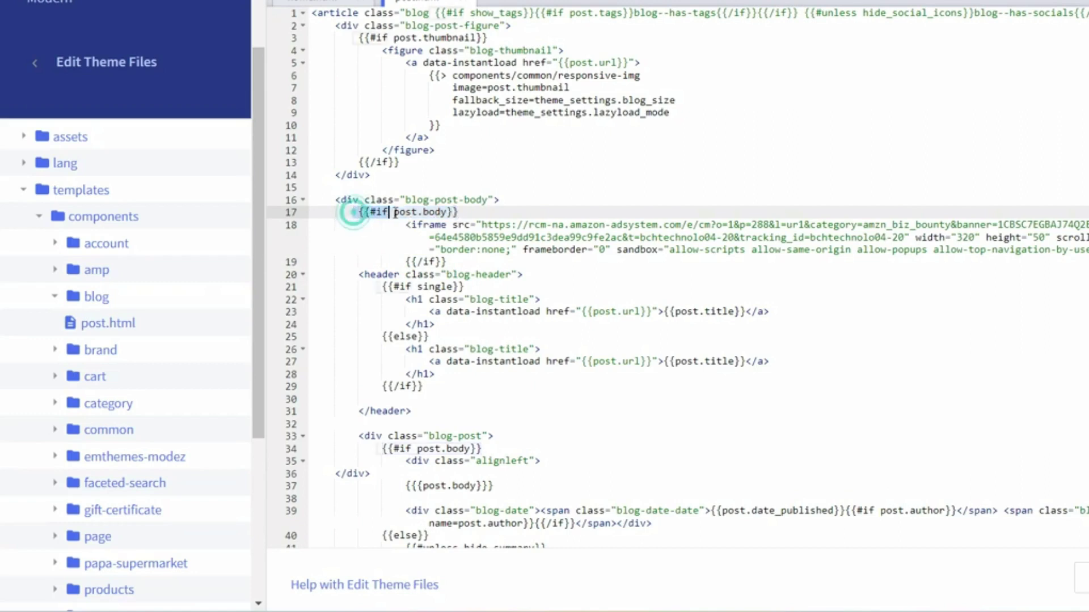
drag(352, 213, 470, 213)
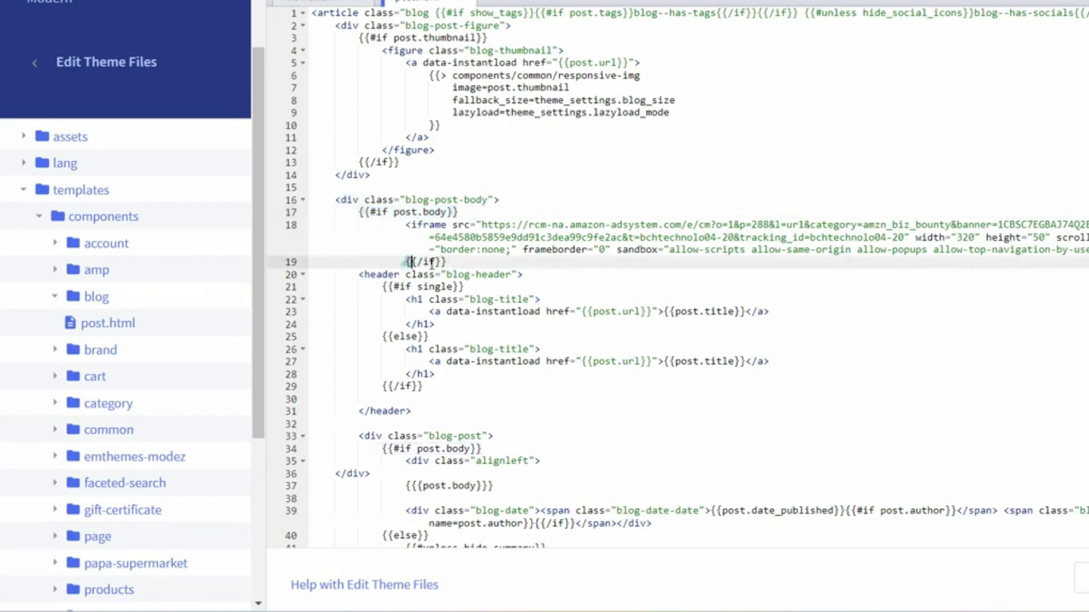
click(404, 262)
drag(403, 261, 405, 226)
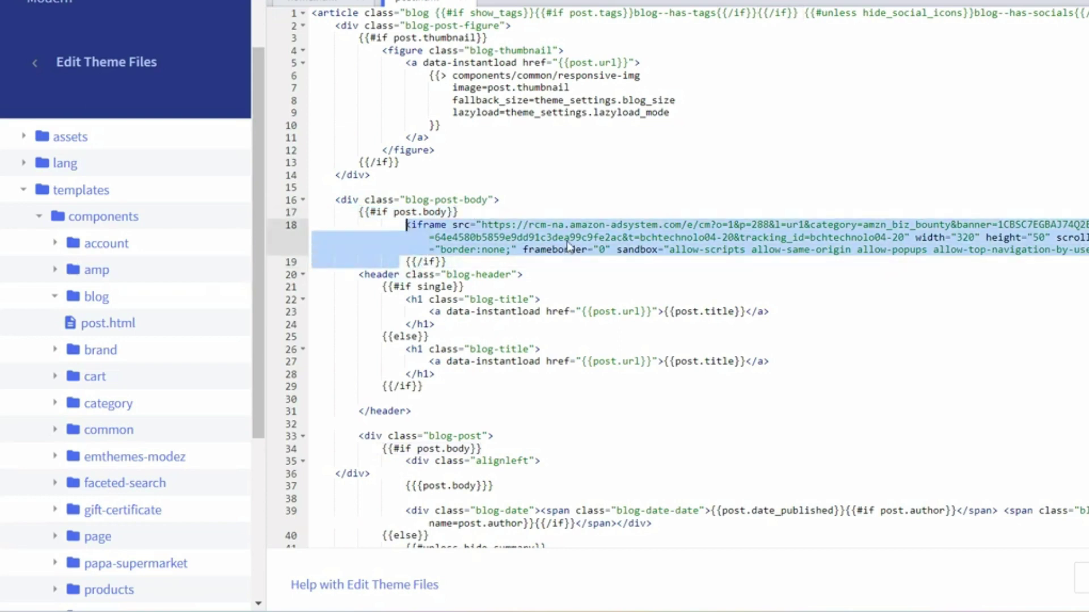
key(Delete)
- Paste the Amazon Kindle banner script on line 18 and change its src to https
key(Return)
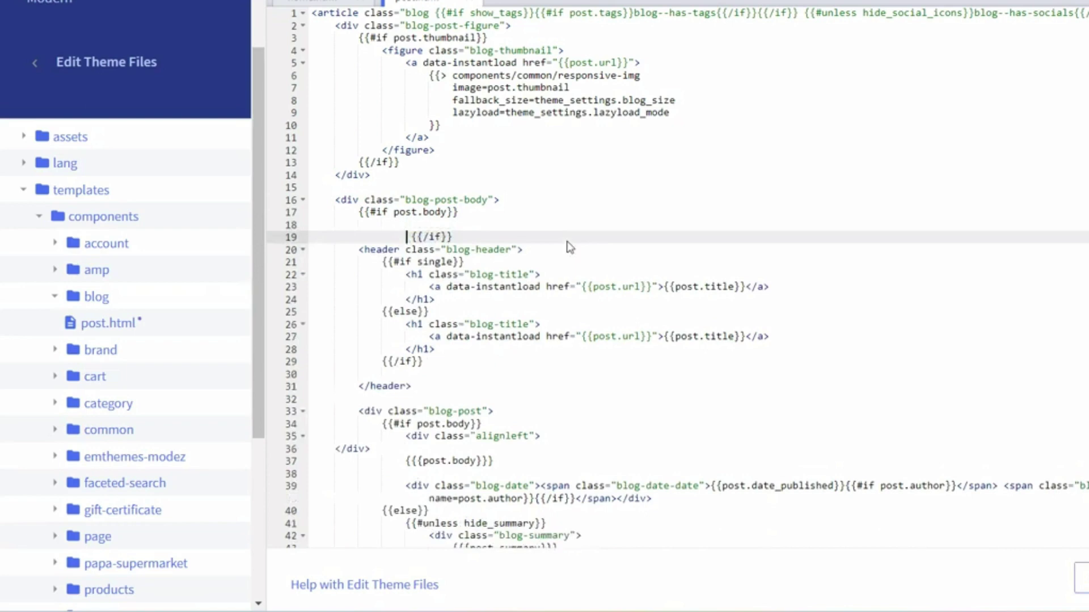
click(452, 224)
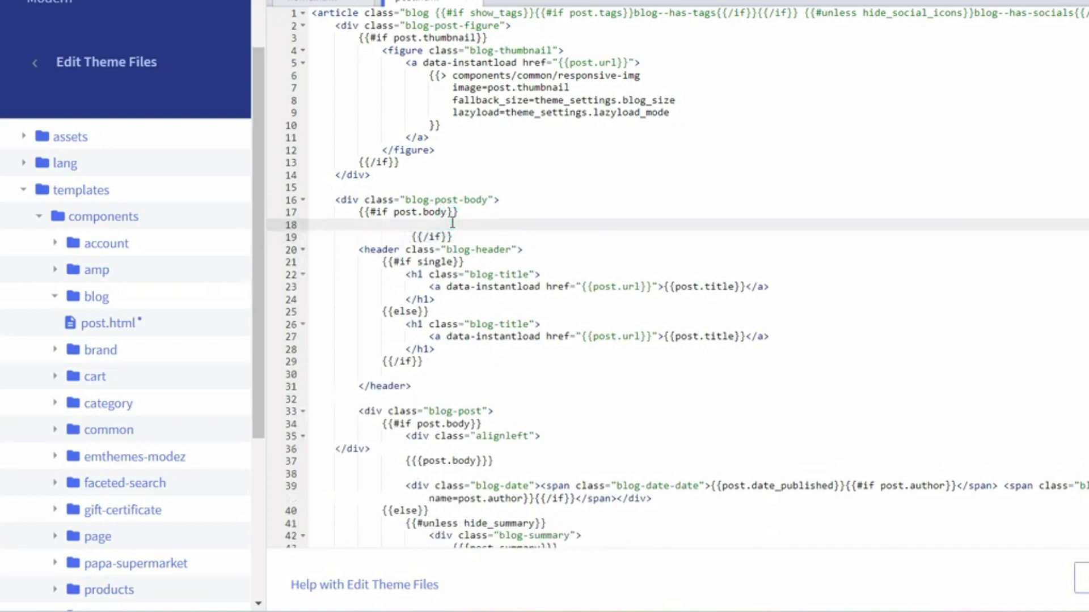
text(<div class="alignleft">  <script type="text/javascript">     amzn_assoc_ad_type = "banner"; amzn_assoc_marketplace = "amazon"; amzn_assoc_region = "US"; amzn_assoc_placement = "assoc_banner_placement_default"; amzn_assoc_campaigns = "kindle"; amzn_assoc_banner_type = "category"; amzn_assoc_isresponsive = "true"; amzn_assoc_banner_id = "1YKPPVC9MFRFX7F4JJ02"; amzn_assoc_tracking_id = "bchtechnol04-20"; amzn_assoc_linkid = "ed738a0635e8014dd2e3c772bac7aaac";  </script>  <script src="//z-na.amazon-adsystem.com/widgets/q?ServiceVersion=20070822&Operation=GetScript&ID=OneJS&WS=1"></script> </div>)
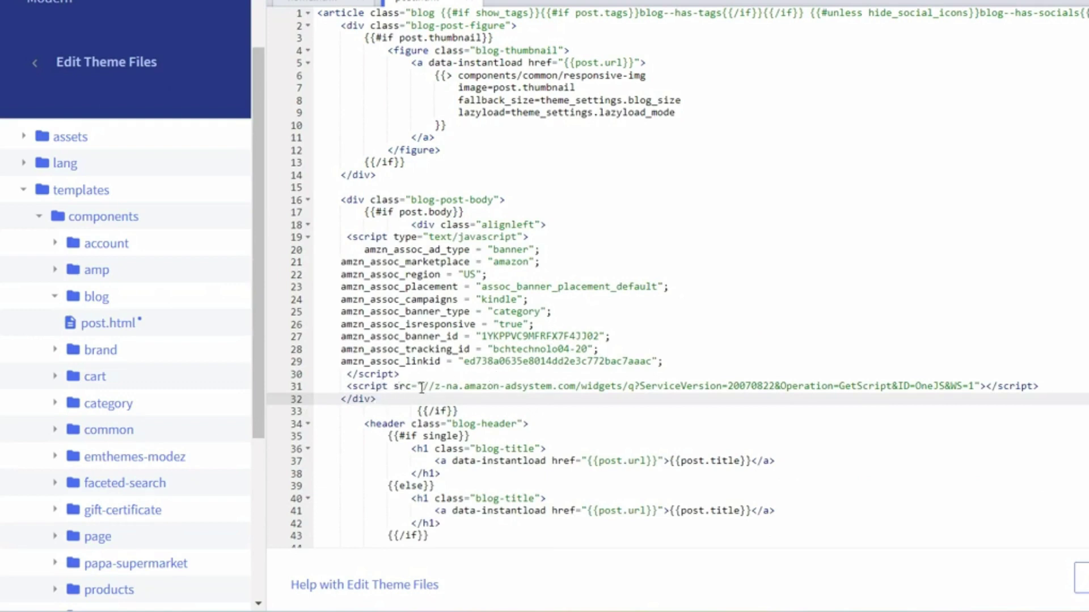
click(423, 387)
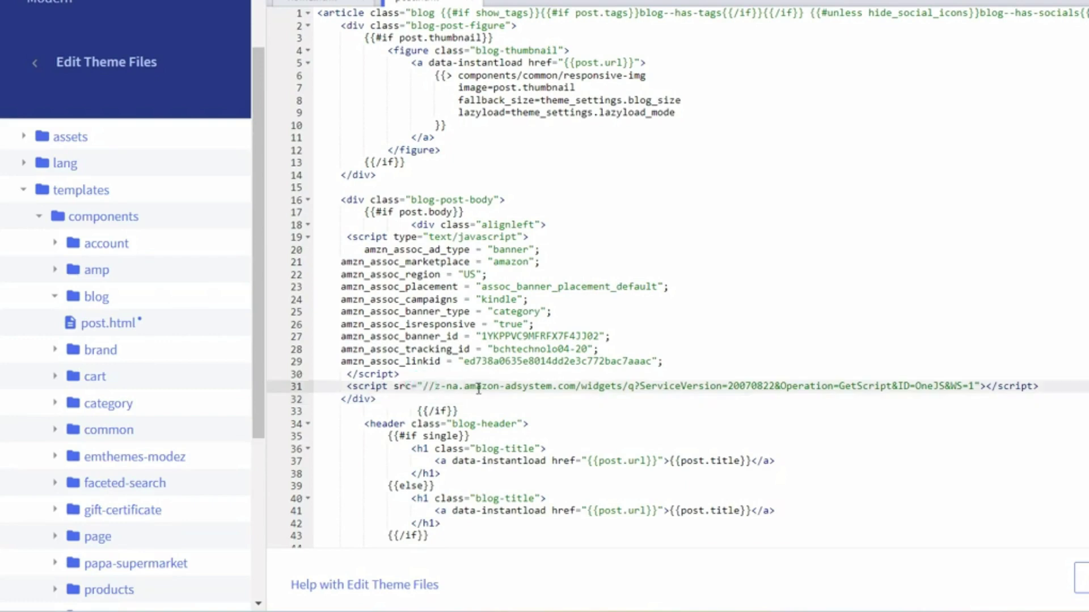
text(htt)
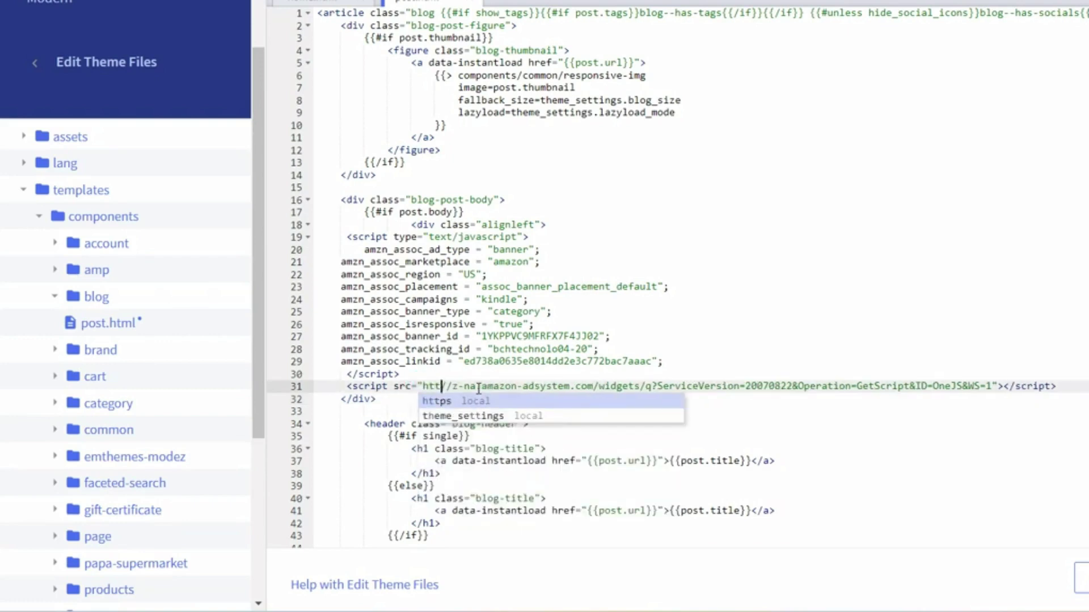
text(ps:)
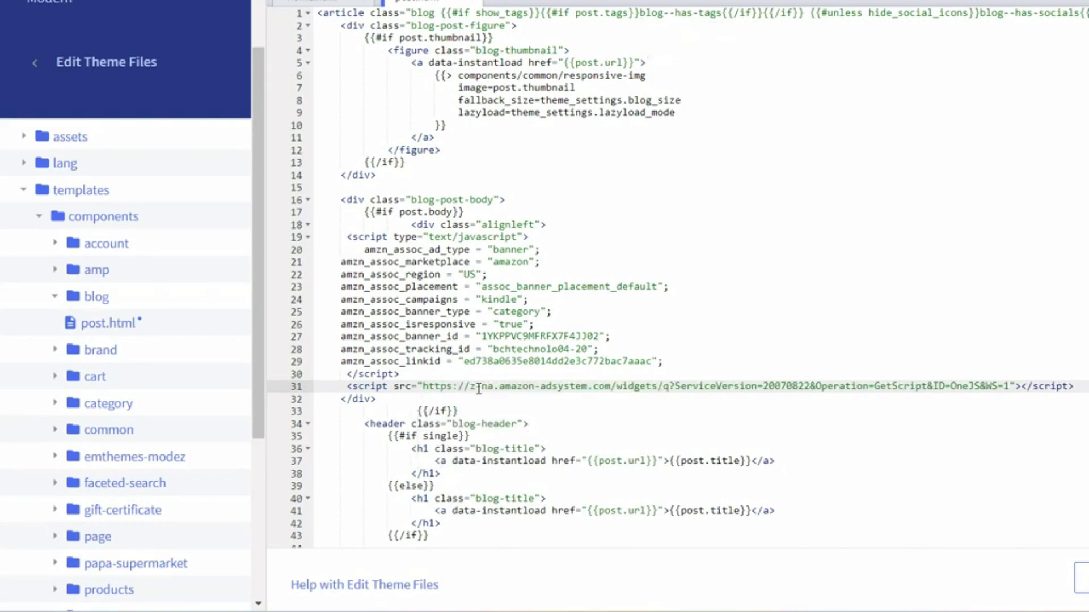
click(559, 365)
scroll(559, 357, down, 2)
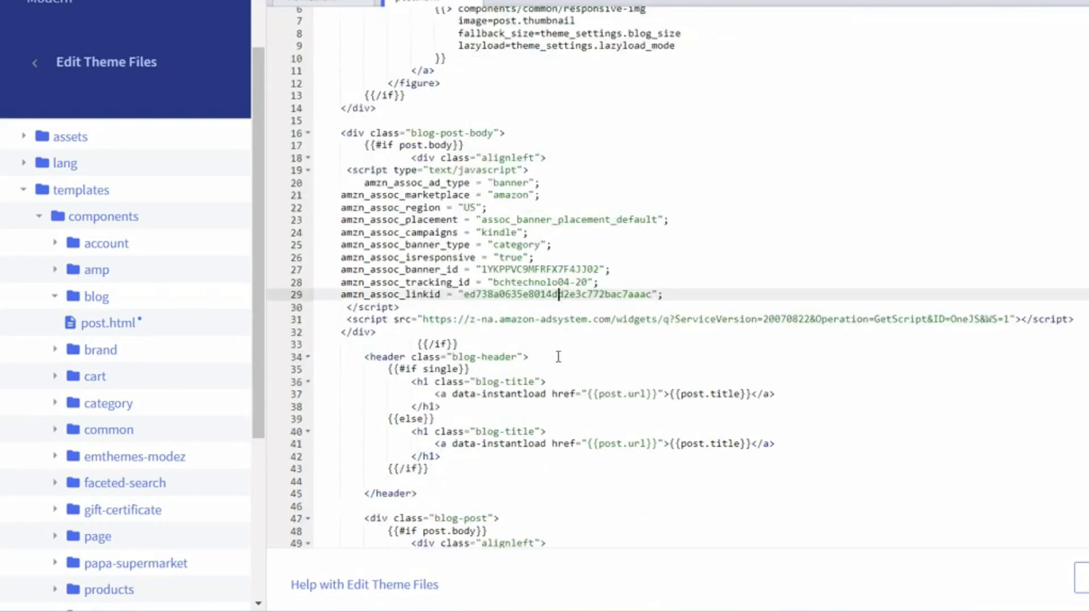
scroll(559, 356, down, 2)
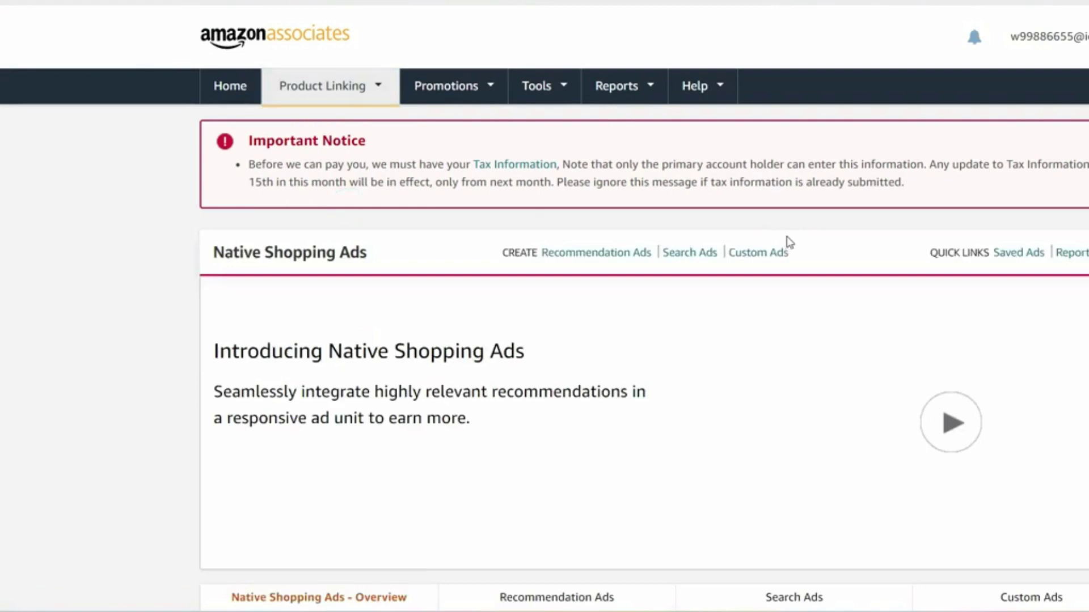
scroll(784, 243, down, 5)
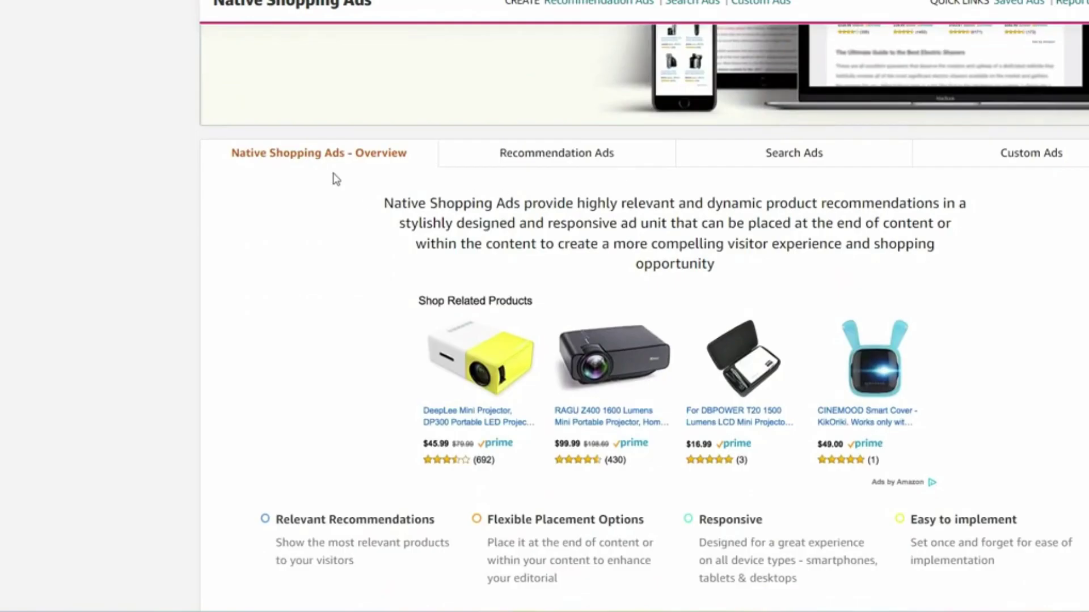
scroll(596, 205, down, 1)
scroll(654, 227, down, 1)
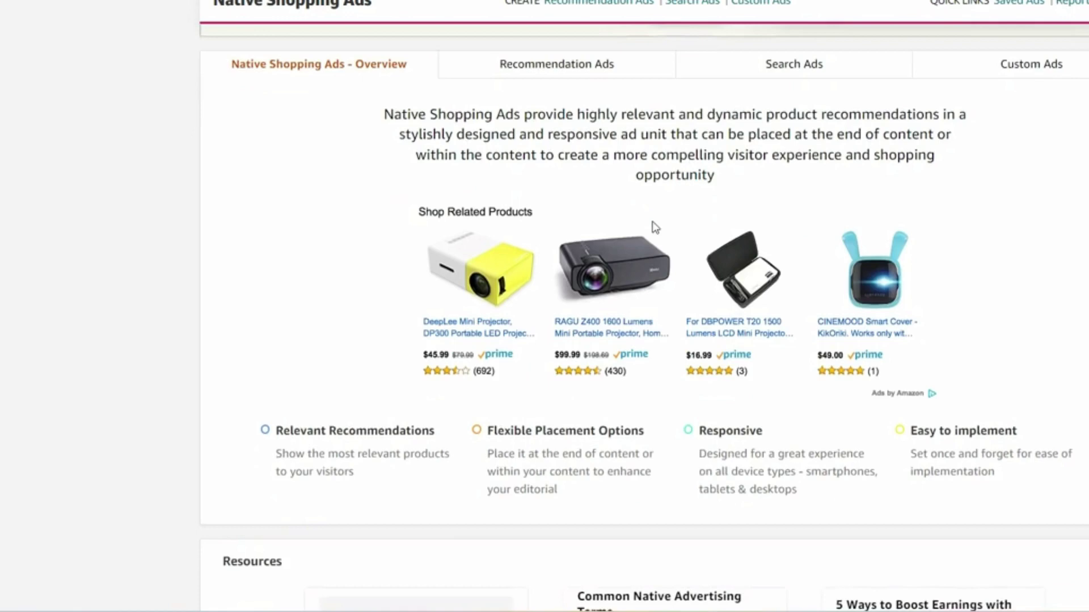
scroll(653, 228, down, 3)
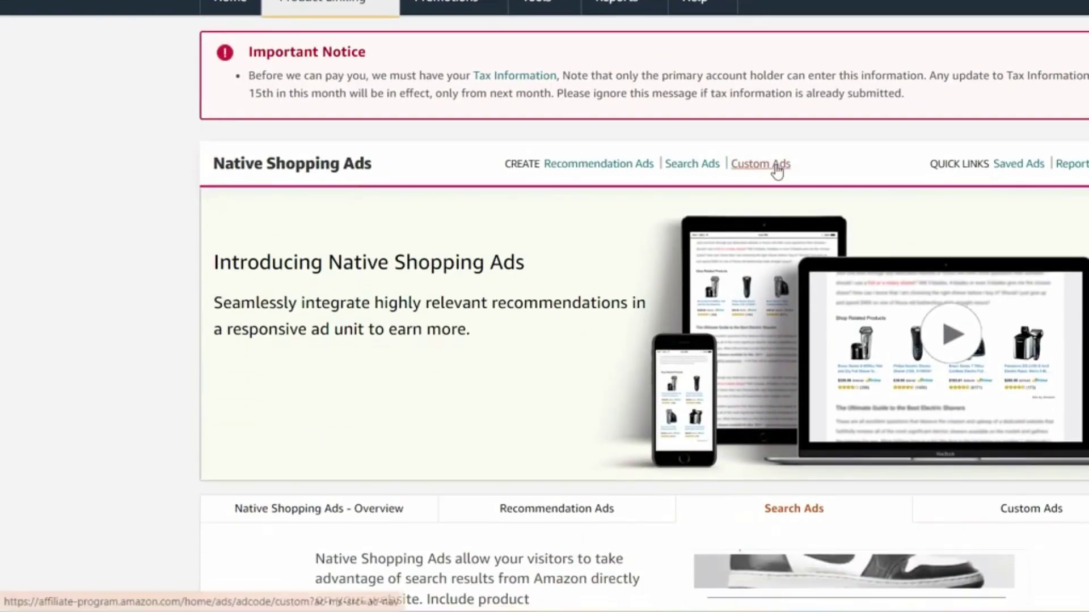
- Search for 'Epson Printer' in the Native Shopping Ads custom ads builder
click(776, 166)
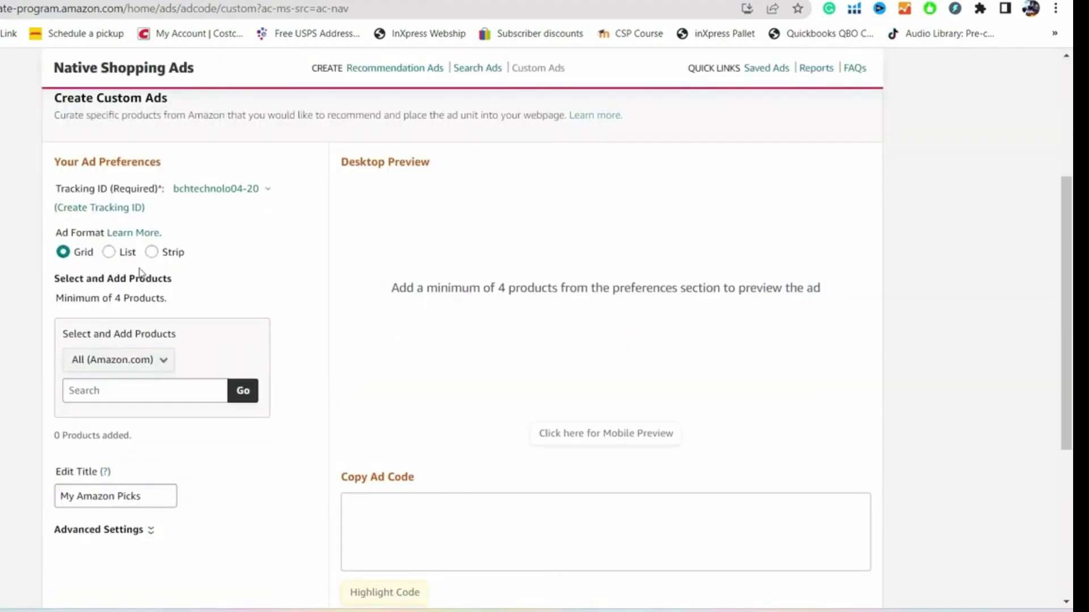
scroll(141, 272, down, 2)
click(134, 236)
text(Epson Printer)
key(Return)
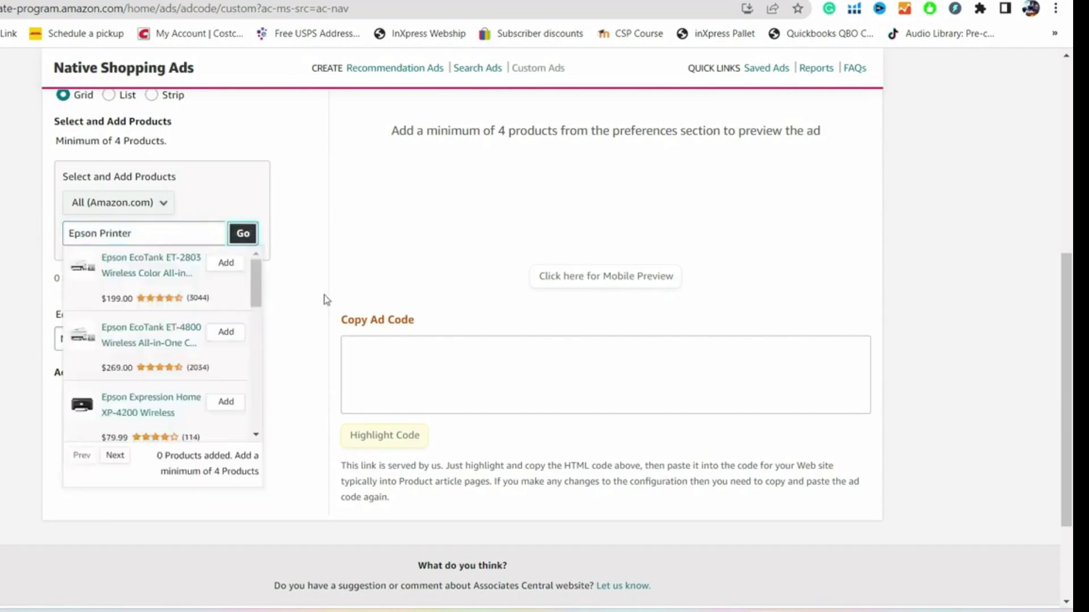
- Add ten Epson printers to the My Amazon Picks custom ad
click(226, 262)
click(226, 332)
click(226, 402)
scroll(162, 357, down, 2)
click(226, 368)
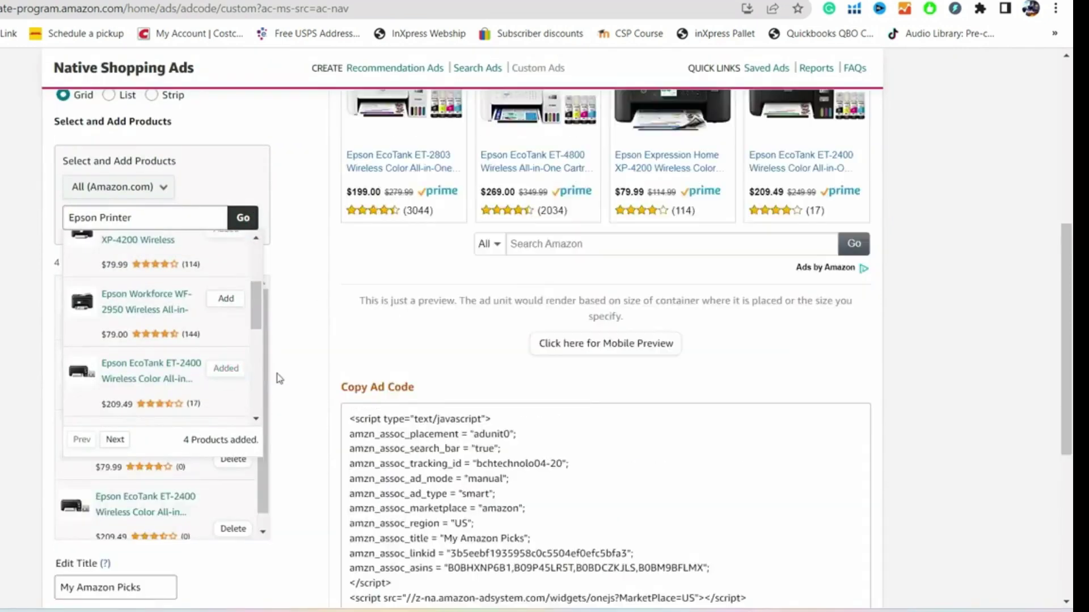
click(230, 455)
scroll(229, 456, down, 1)
click(230, 455)
click(230, 388)
scroll(275, 418, down, 5)
scroll(341, 477, up, 2)
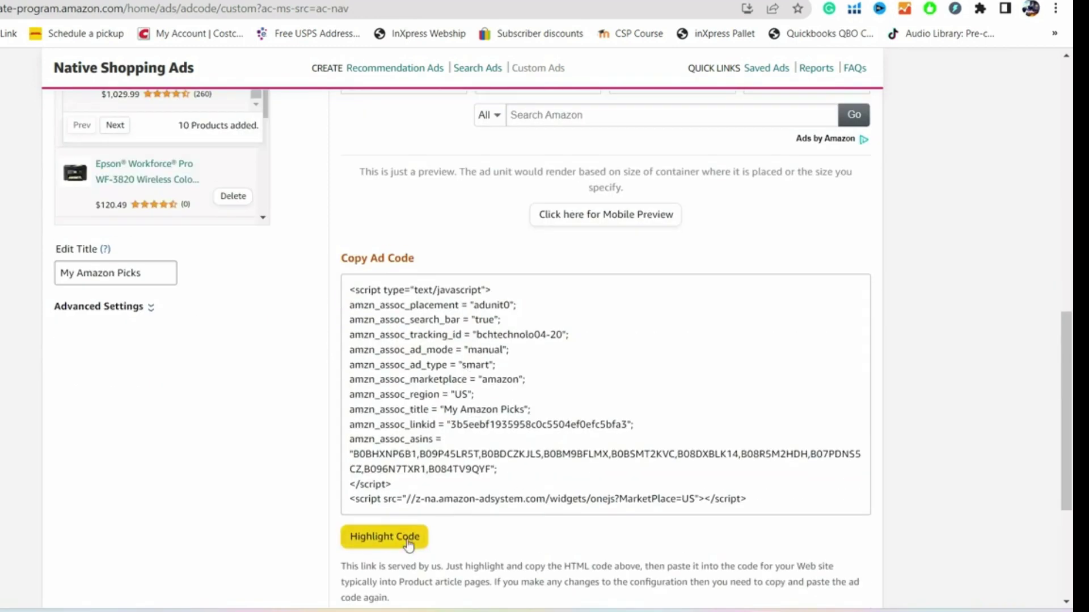
- Copy the generated My Amazon Picks ad code
click(385, 537)
right_click(403, 378)
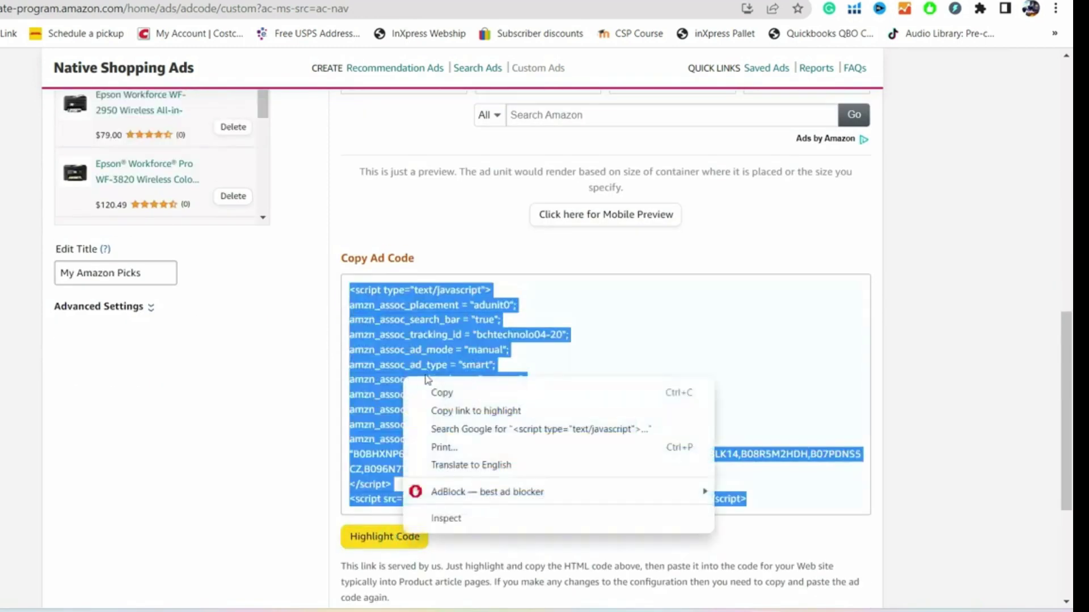
click(451, 398)
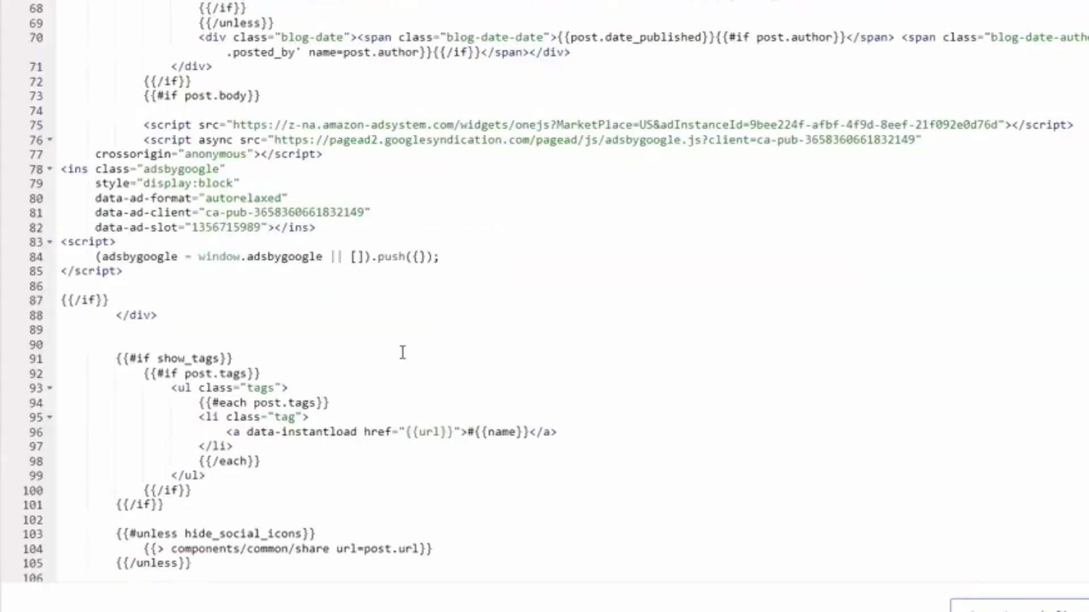
scroll(403, 352, down, 2)
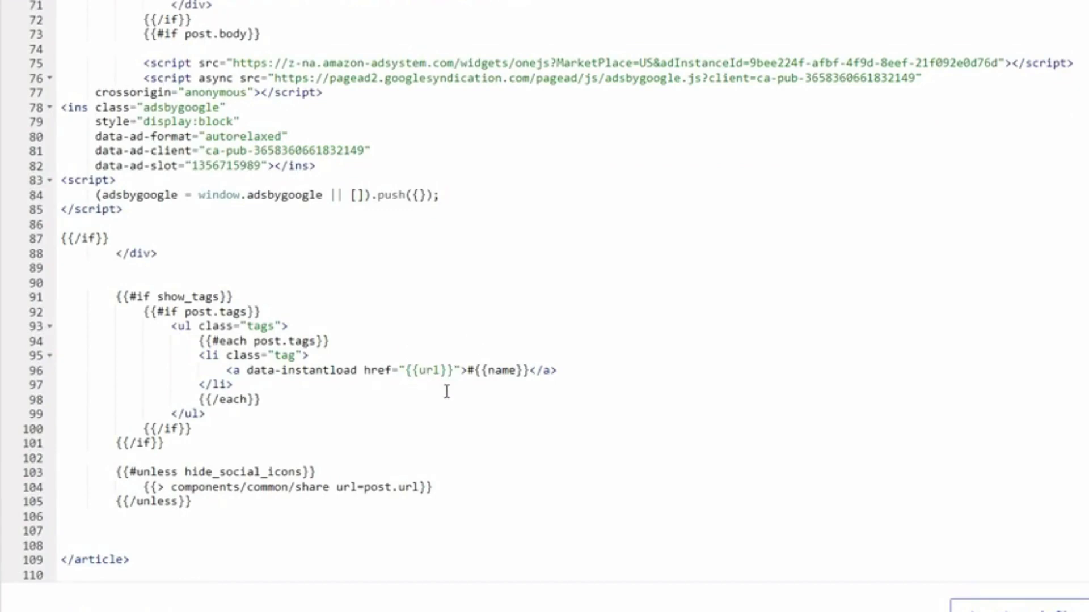
scroll(446, 392, up, 3)
scroll(419, 323, up, 2)
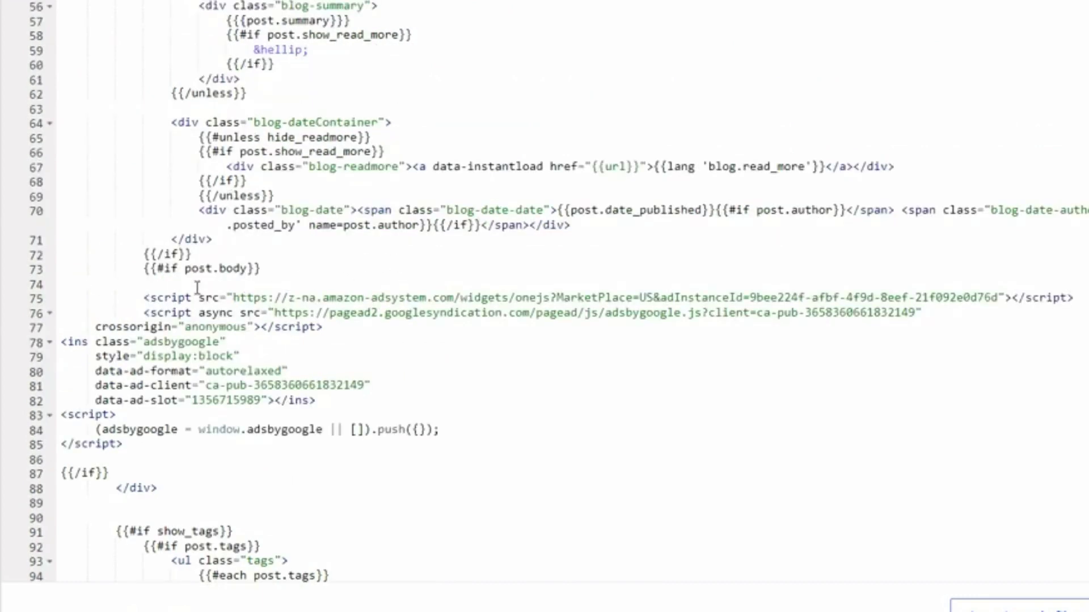
scroll(231, 291, down, 2)
scroll(322, 267, down, 2)
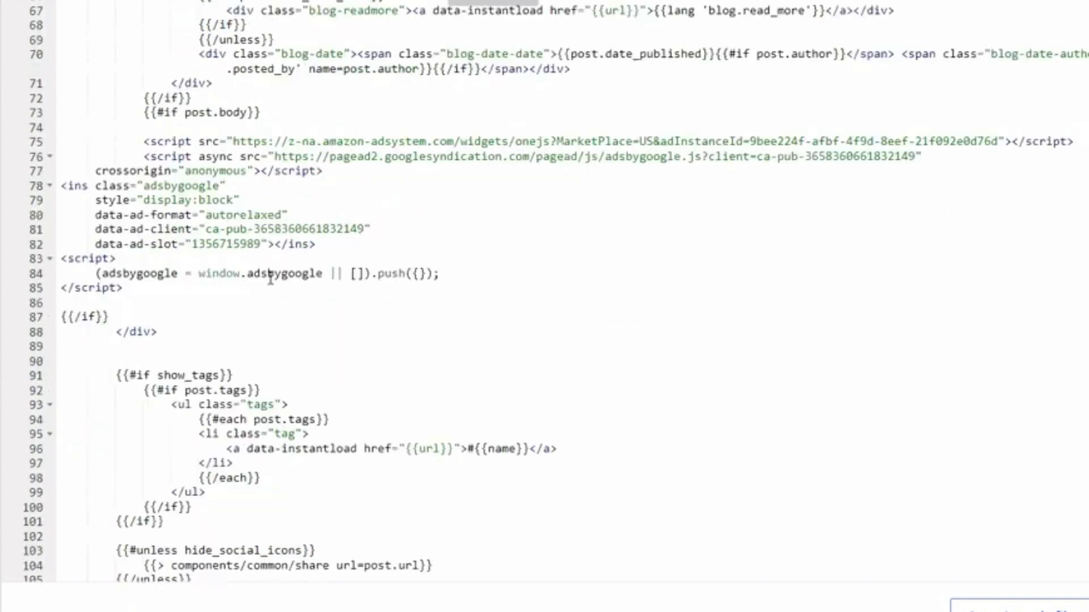
- Replace the old Amazon script on line 75 with the My Amazon Picks ad block
drag(1086, 142, 144, 141)
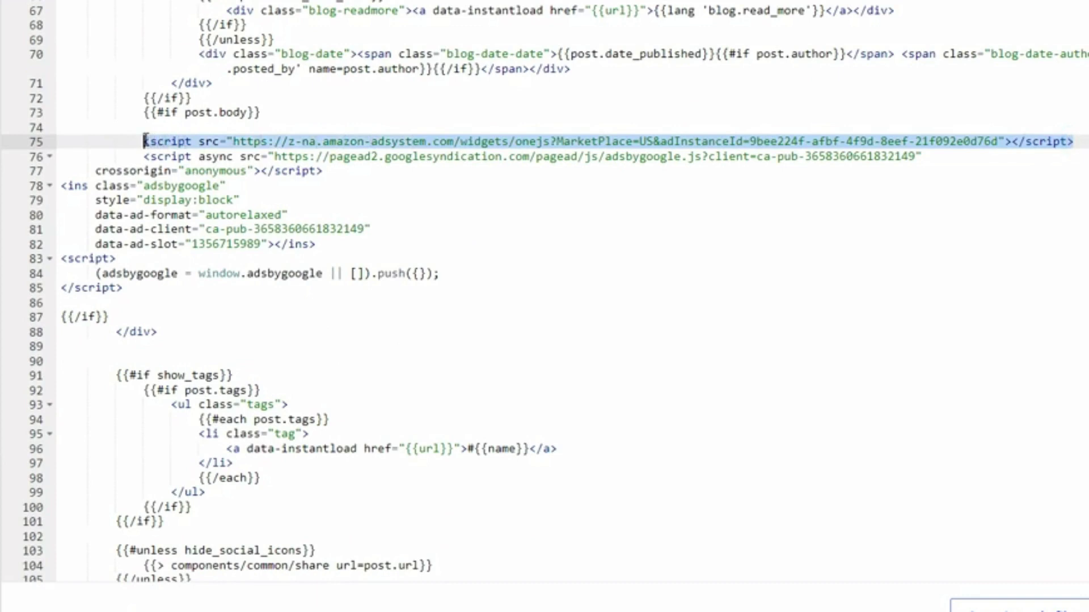
key(Delete)
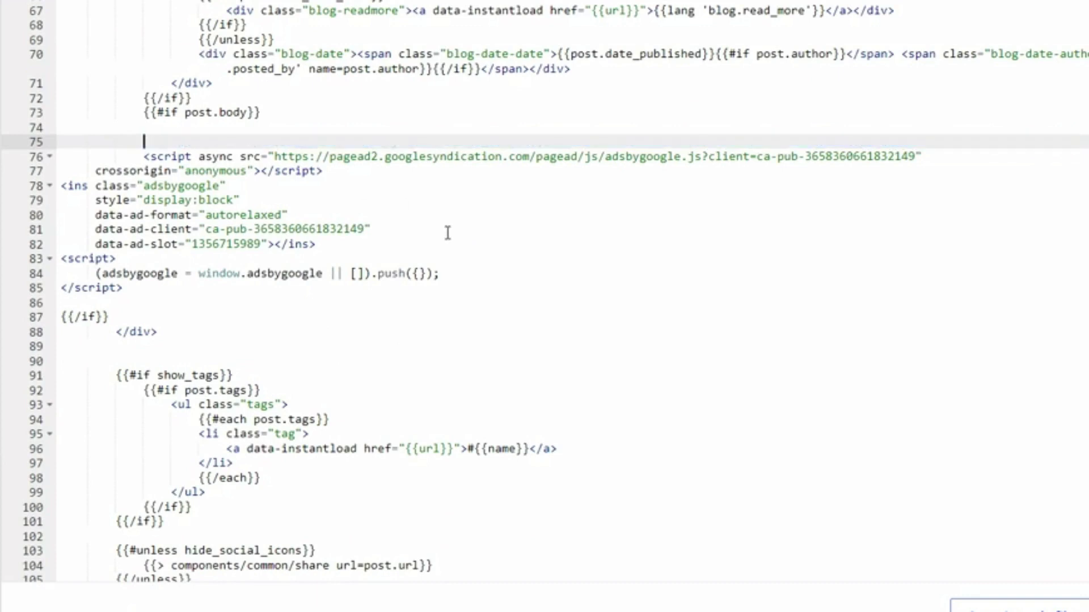
click(196, 128)
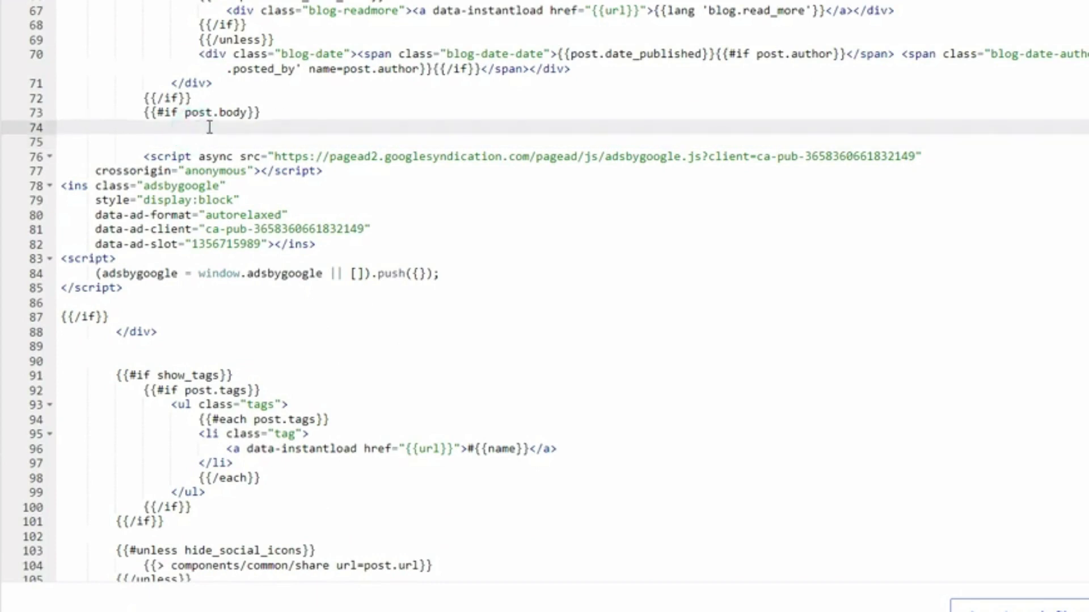
text(<script type="text/javascript"> amzn_assoc_placement = "adunit0"; amzn_assoc_search_bar = "true"; amzn_assoc_tracking_id = "bchtechnolo04-20"; amzn_assoc_ad_mode = "manual"; amzn_assoc_ad_type = "smart"; amzn_assoc_marketplace = "amazon"; amzn_assoc_region = "US"; amzn_assoc_title = "My Amazon Picks"; amzn_assoc_linkid = "3b5eebf1935958c0c5504ef0efc5bfa3"; amzn_assoc_asins = "B0BHXNP6B1,B09P45LR5T,B0BDCZKJLS,B0BM9BFLMX,B0BSMT2KVC,B08DXBLK14,B08R5M2HDH,B07PDNS5CZ,B096N7TXR1,B084TV9QYF"; </script> <script src="//z-na.amazon-adsystem.com/widgets/onejs?MarketPlace=US"></script>)
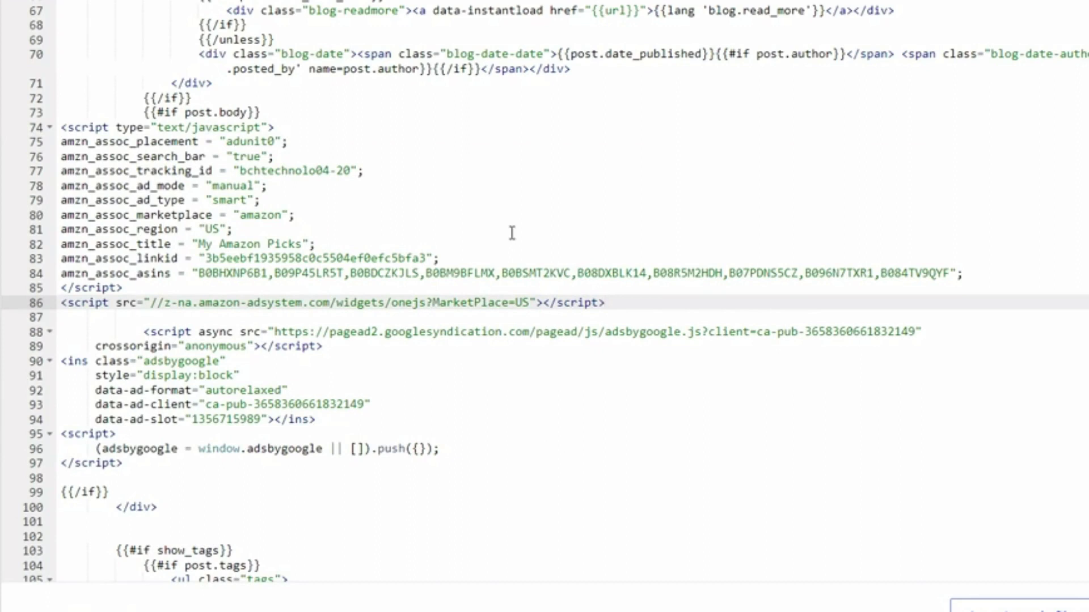
scroll(512, 232, up, 2)
scroll(517, 232, up, 2)
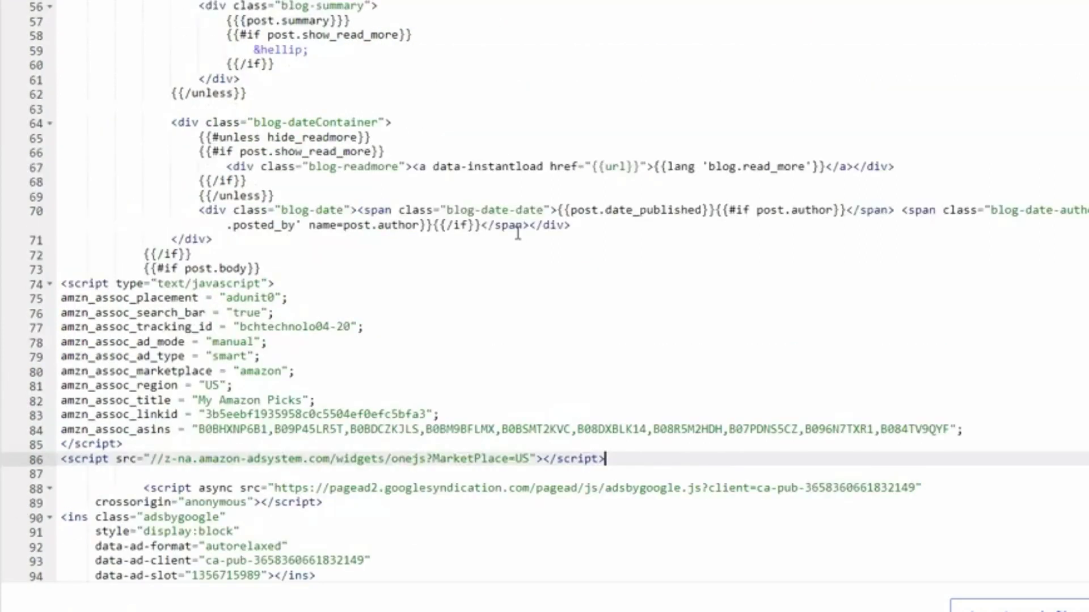
scroll(517, 232, down, 4)
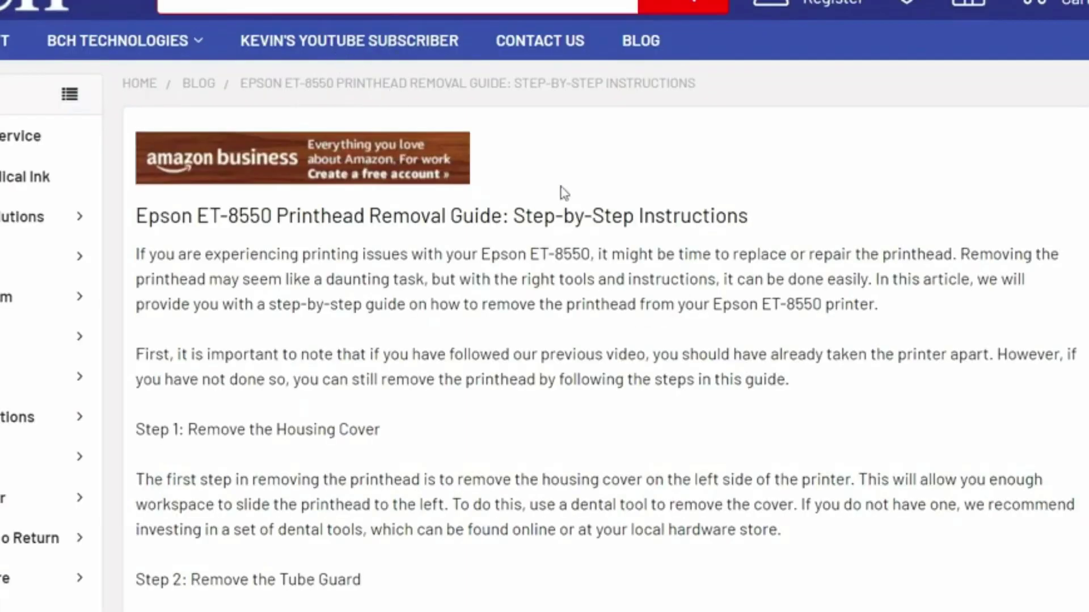
- Reload the live Epson blog post to show the Amazon banner and ad grid
right_click(595, 179)
click(710, 242)
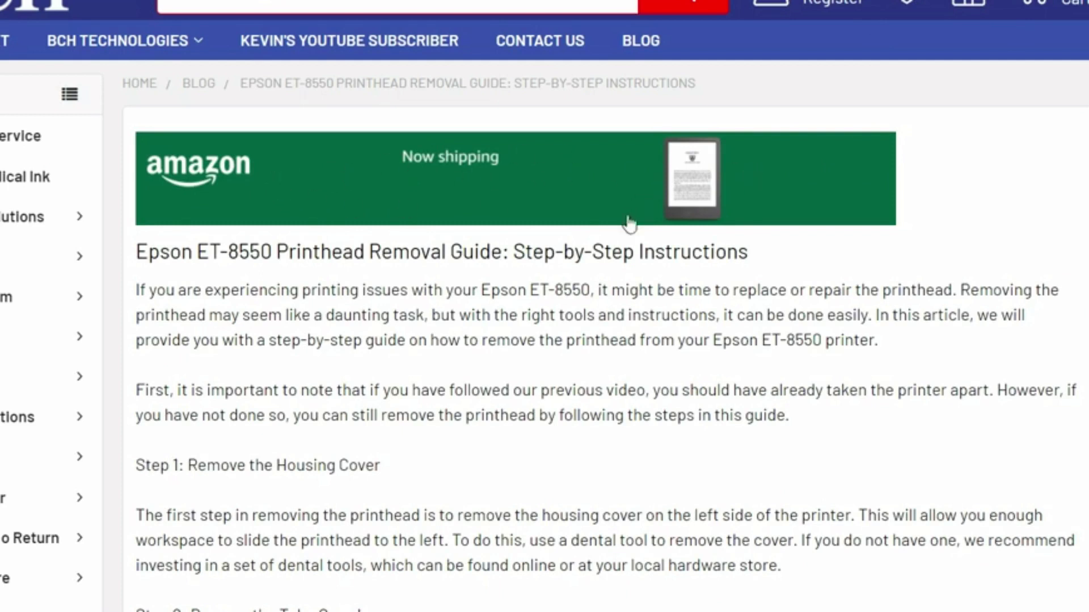
scroll(715, 293, down, 5)
scroll(716, 294, down, 4)
scroll(715, 293, down, 2)
scroll(715, 294, down, 5)
scroll(715, 293, down, 2)
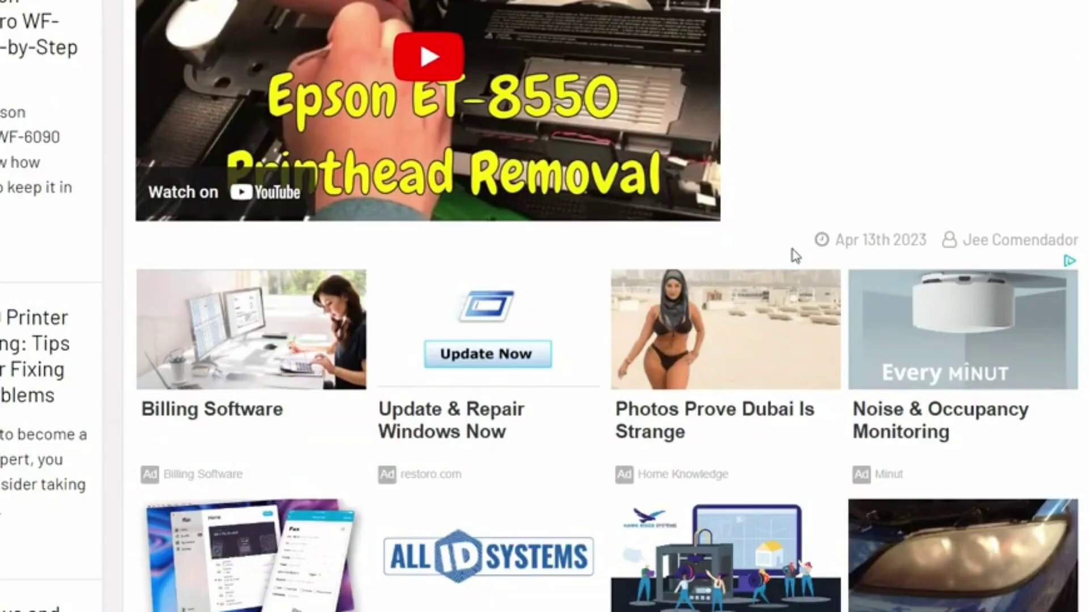
scroll(791, 256, down, 4)
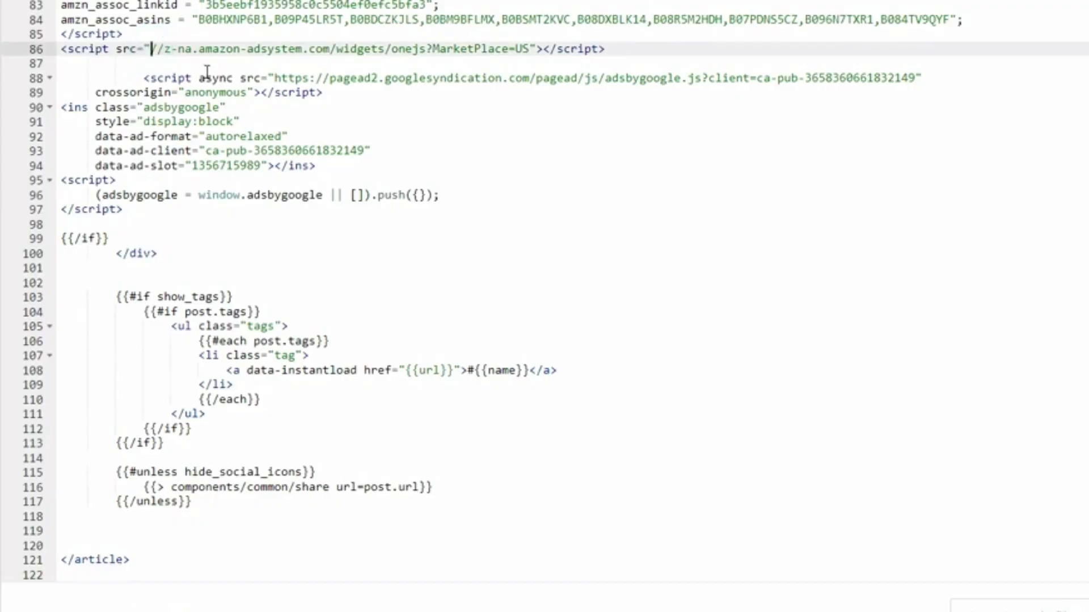
scroll(241, 73, up, 2)
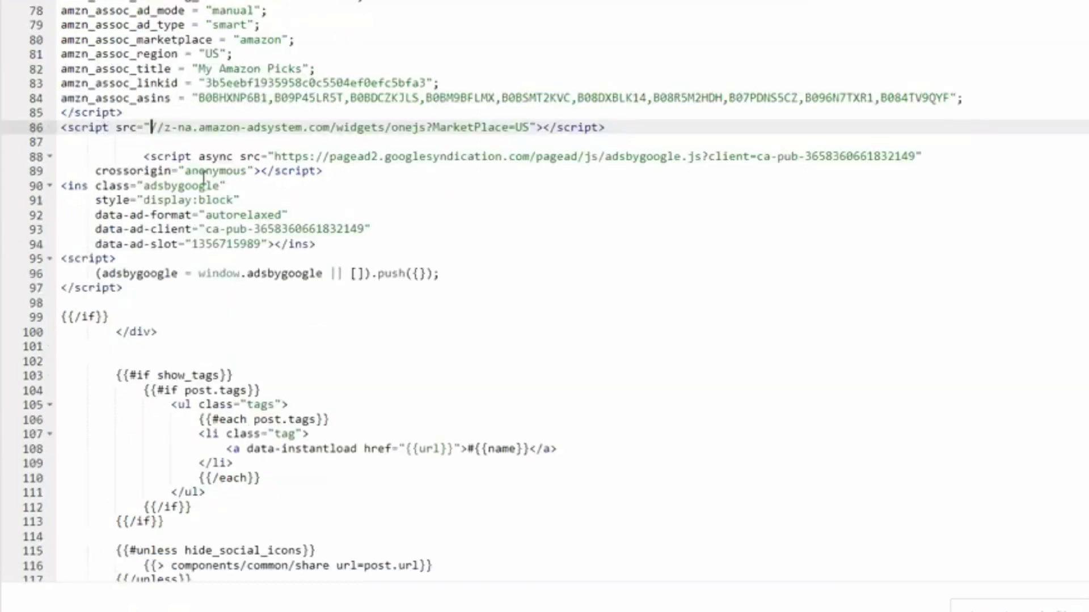
text(https)
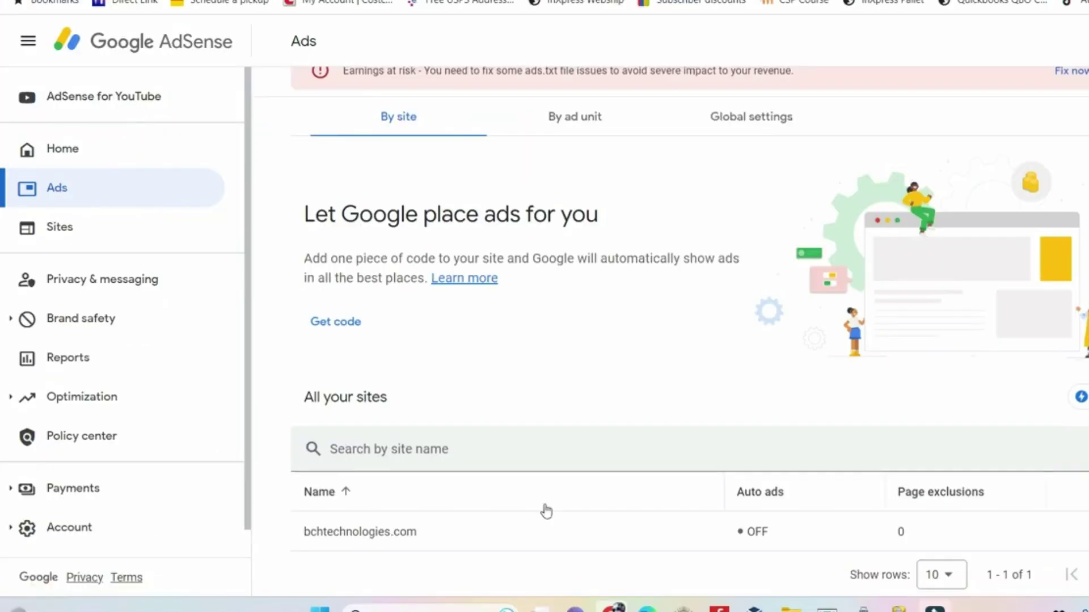
- Copy the Auto ads script snippet for bchtechnologies.com from AdSense's By site page
mouse_move(306, 547)
mouse_down()
mouse_move(749, 533)
mouse_move(770, 502)
mouse_up()
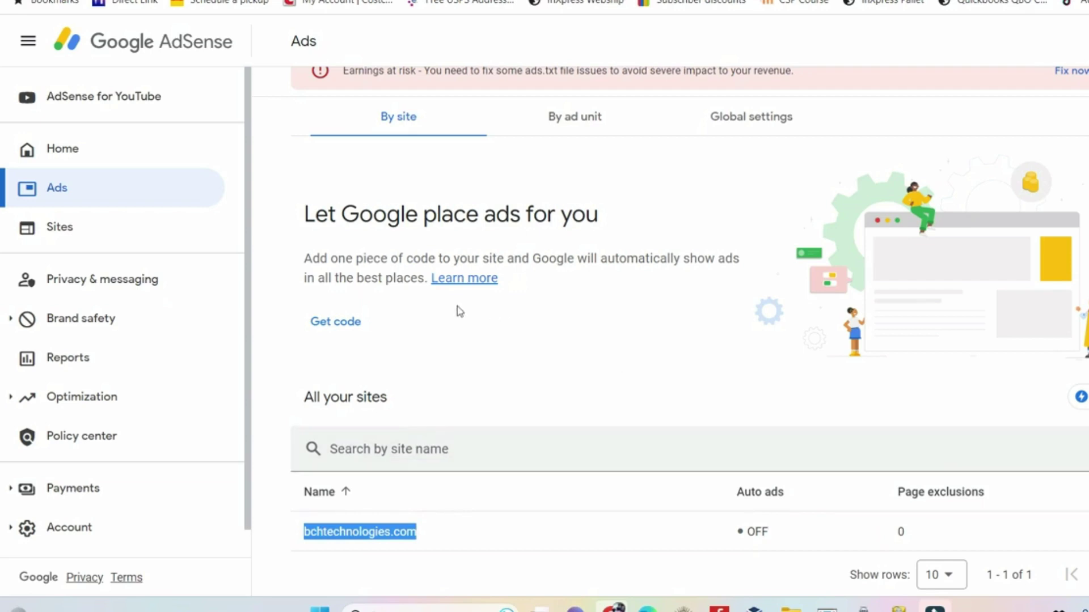
click(349, 324)
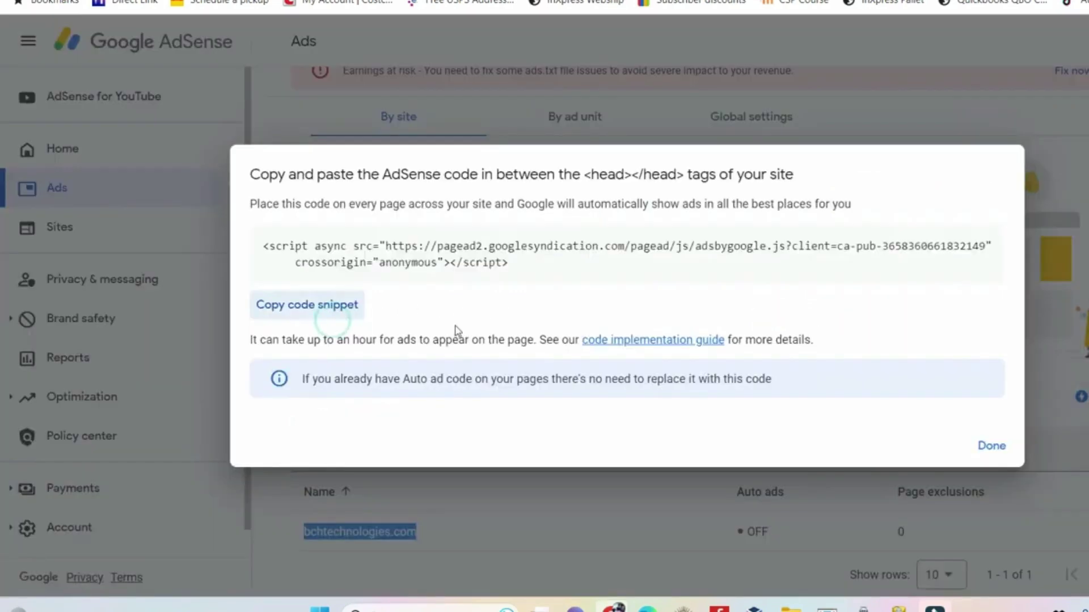
drag(265, 247, 539, 267)
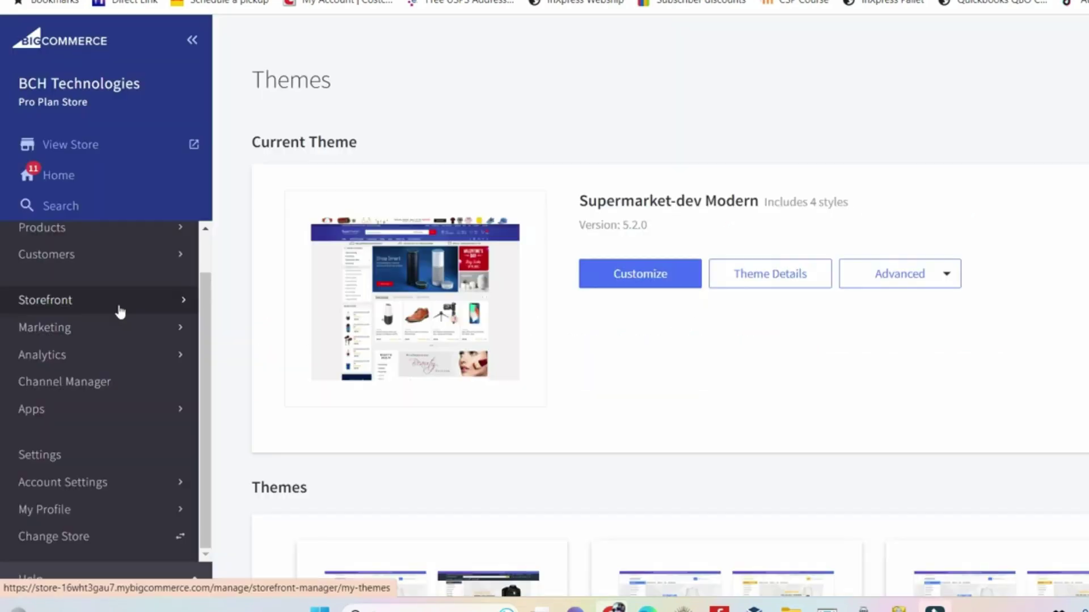
click(120, 308)
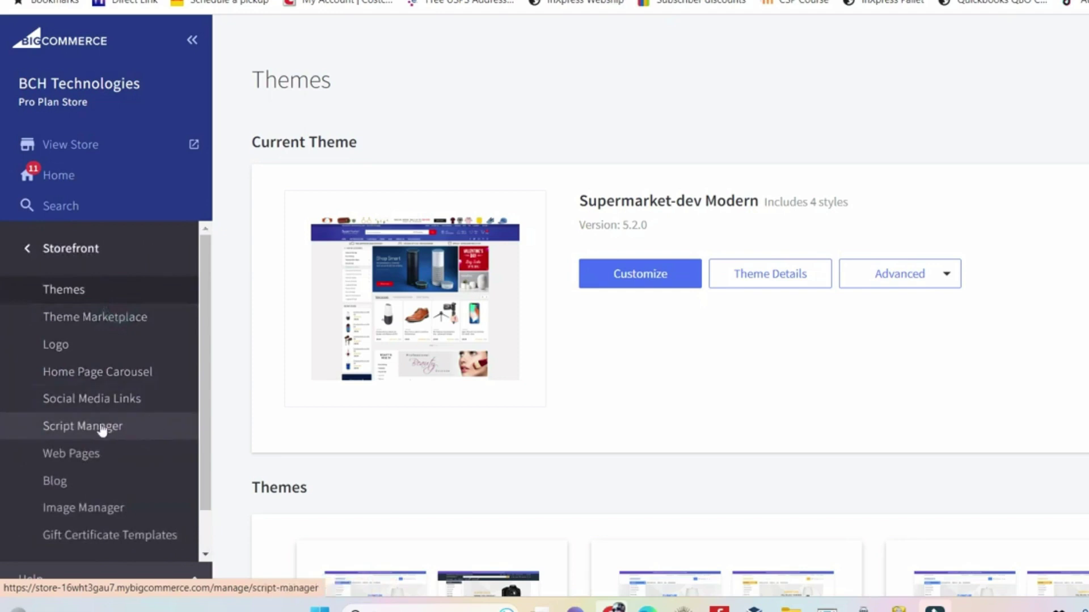
- Check the Google Adsense store-pages head script holds the Auto ads code, and save it
click(84, 426)
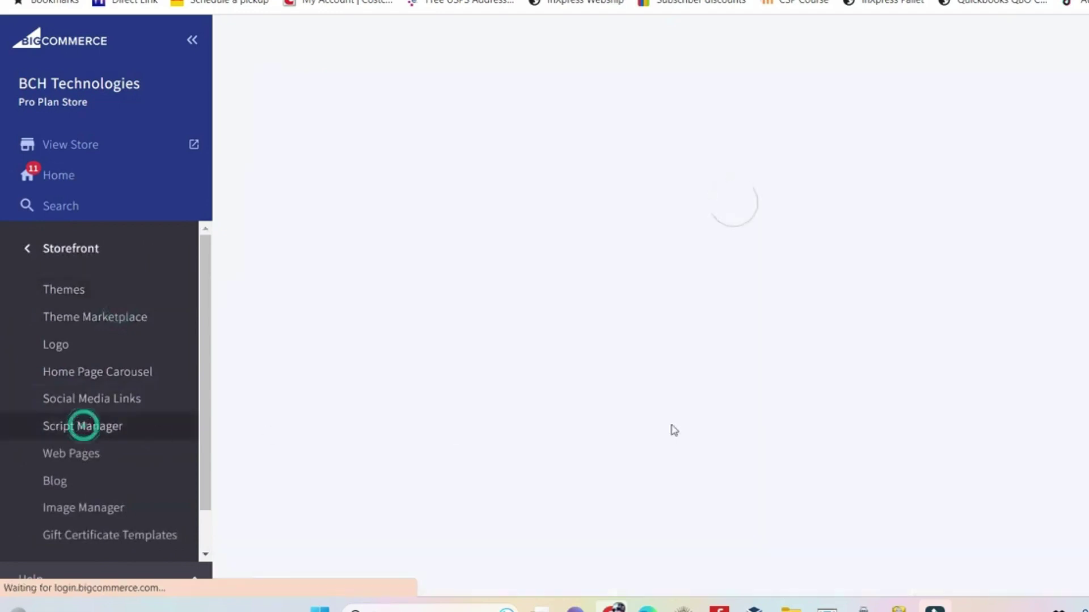
scroll(817, 455, down, 3)
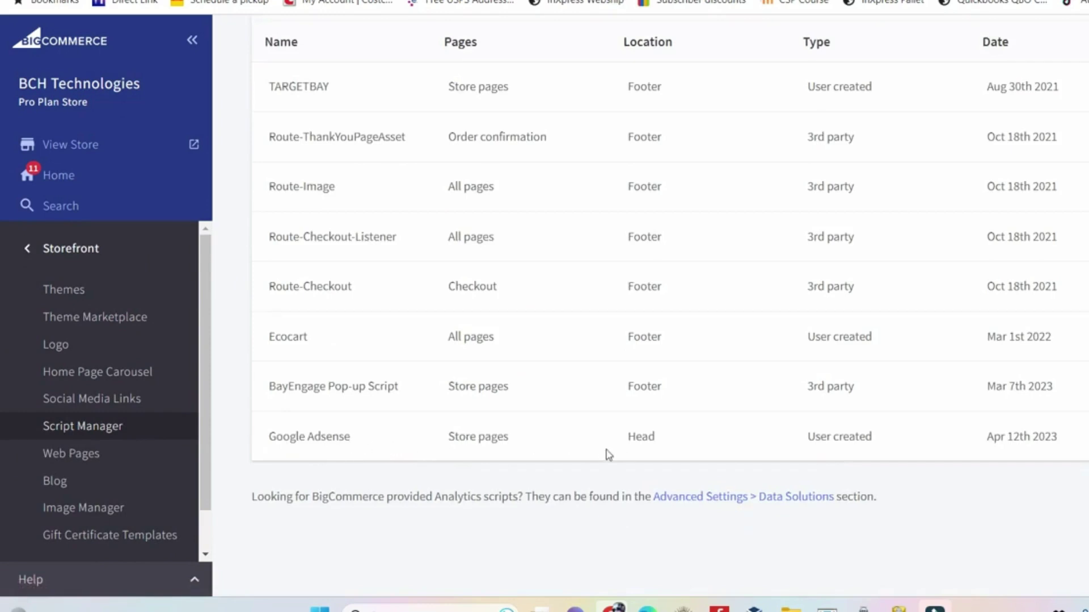
click(640, 456)
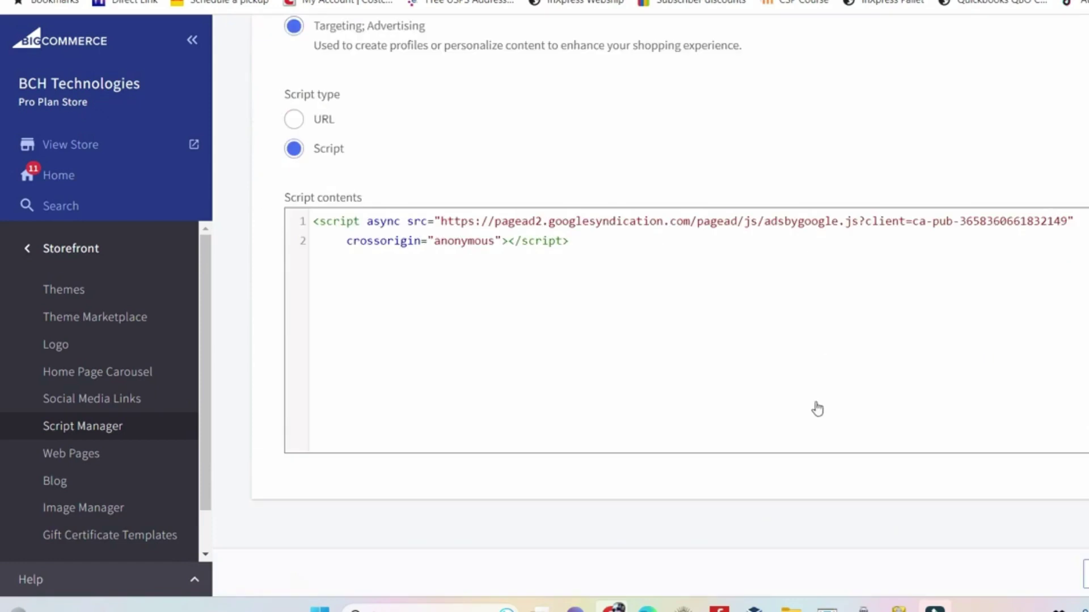
scroll(817, 409, up, 4)
scroll(818, 409, up, 3)
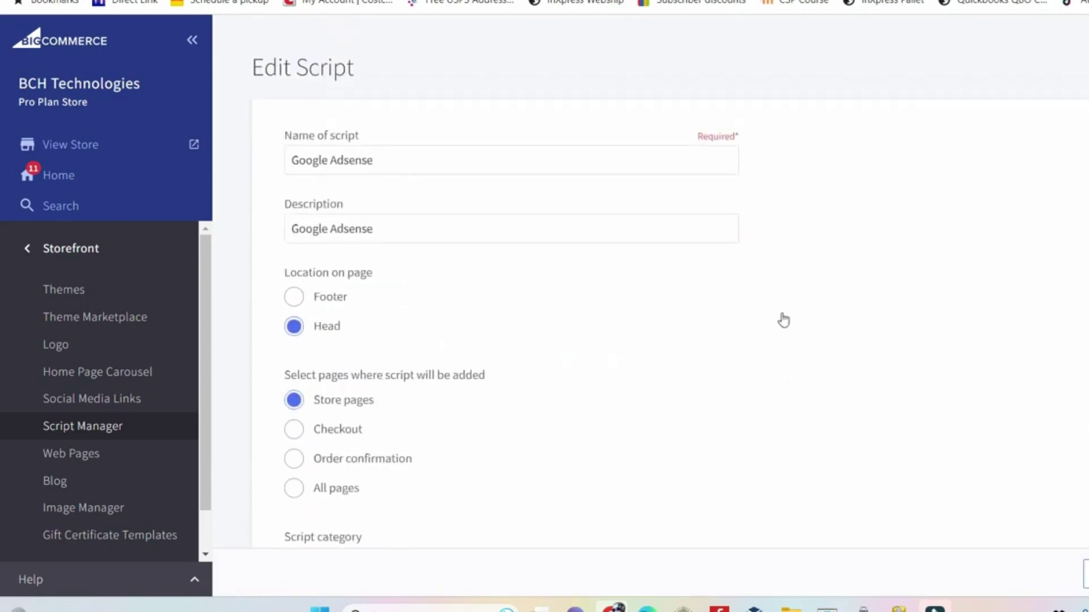
scroll(426, 238, down, 2)
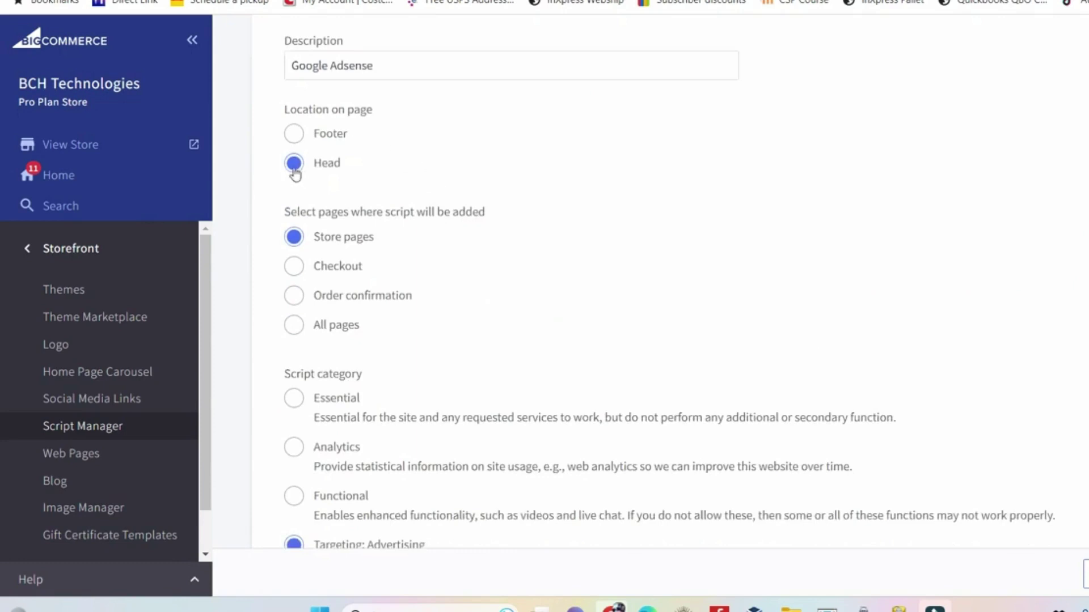
scroll(462, 260, down, 1)
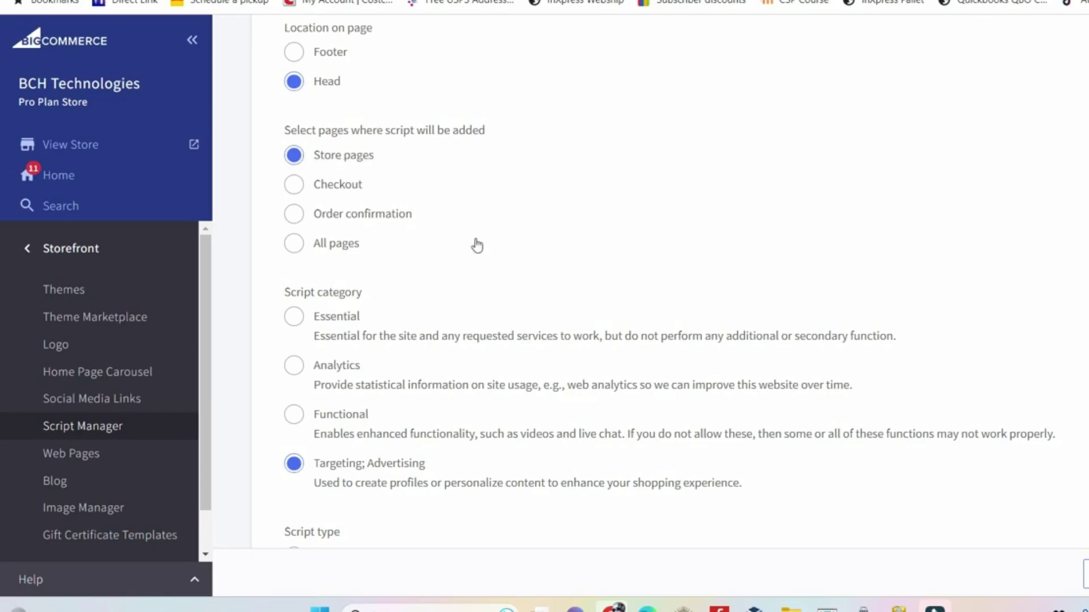
scroll(479, 246, down, 2)
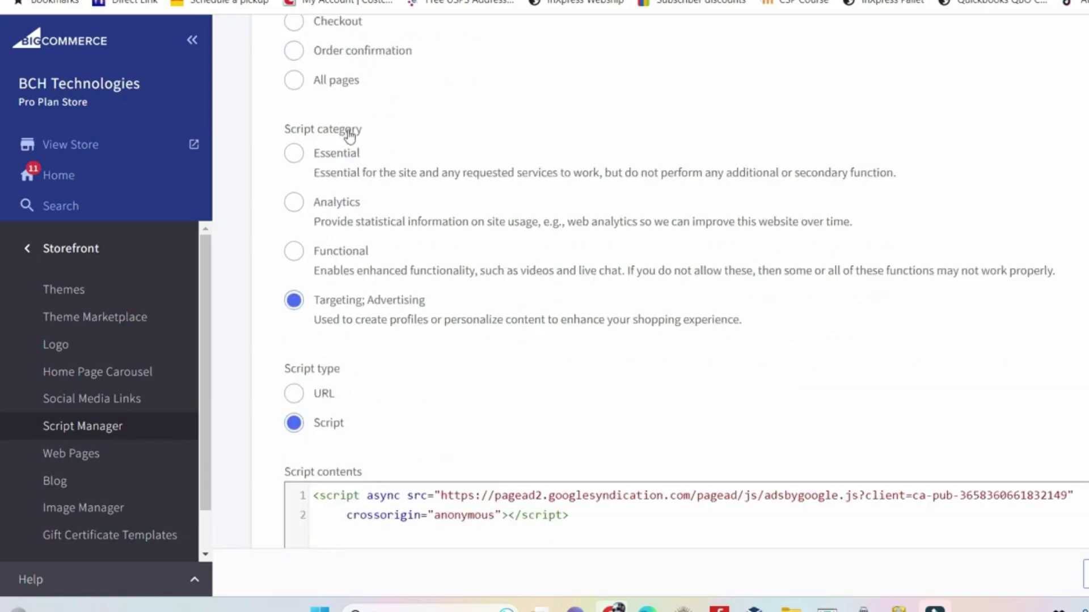
scroll(517, 391, down, 3)
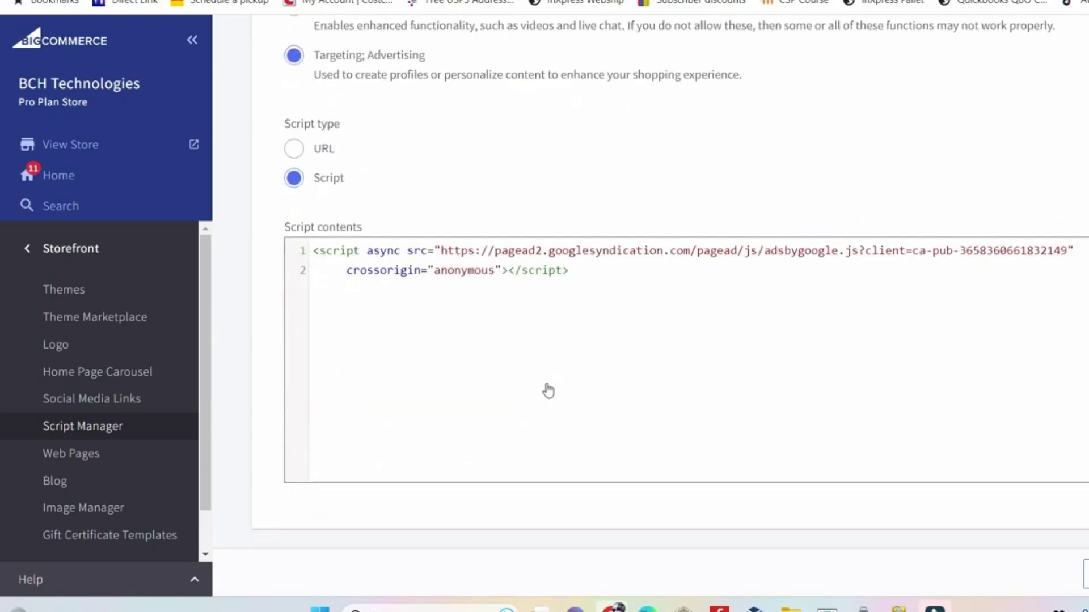
drag(600, 273, 284, 264)
click(602, 357)
click(1084, 577)
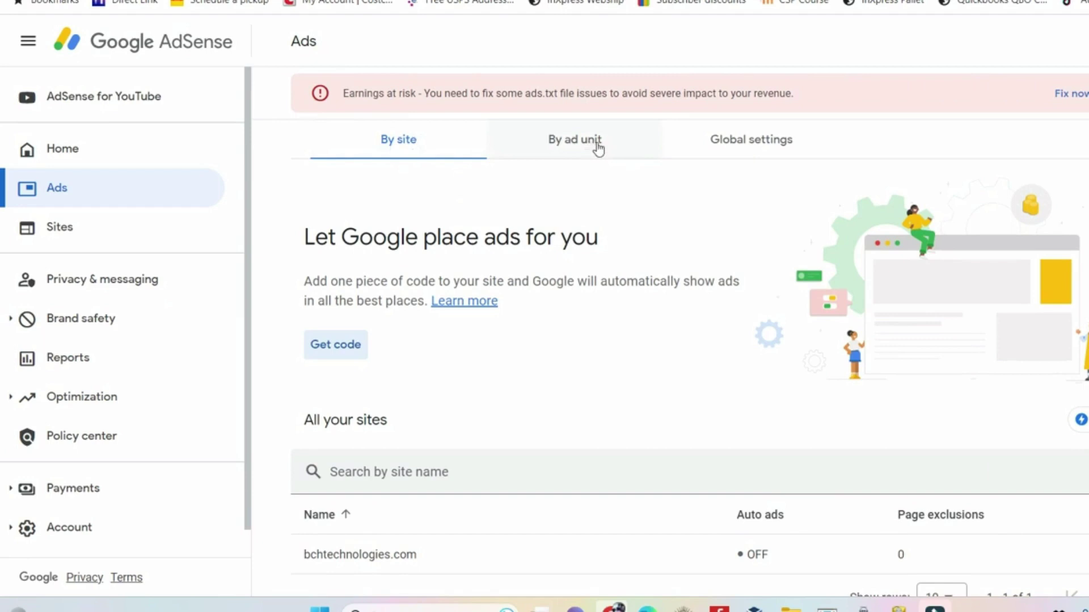
- Switch the AdSense Ads page to the By ad unit view
click(574, 140)
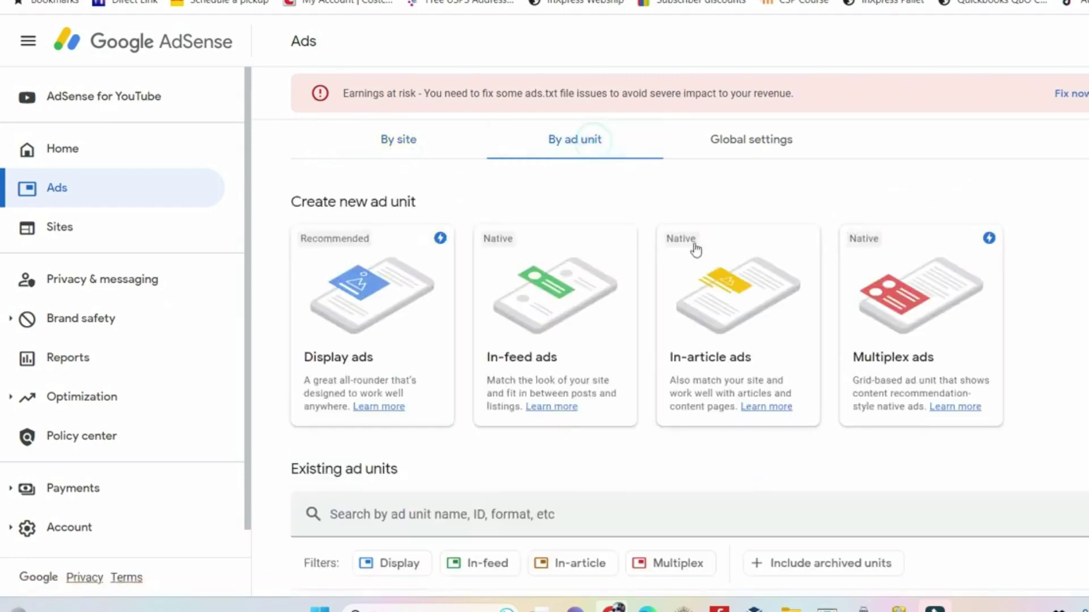
scroll(696, 249, down, 1)
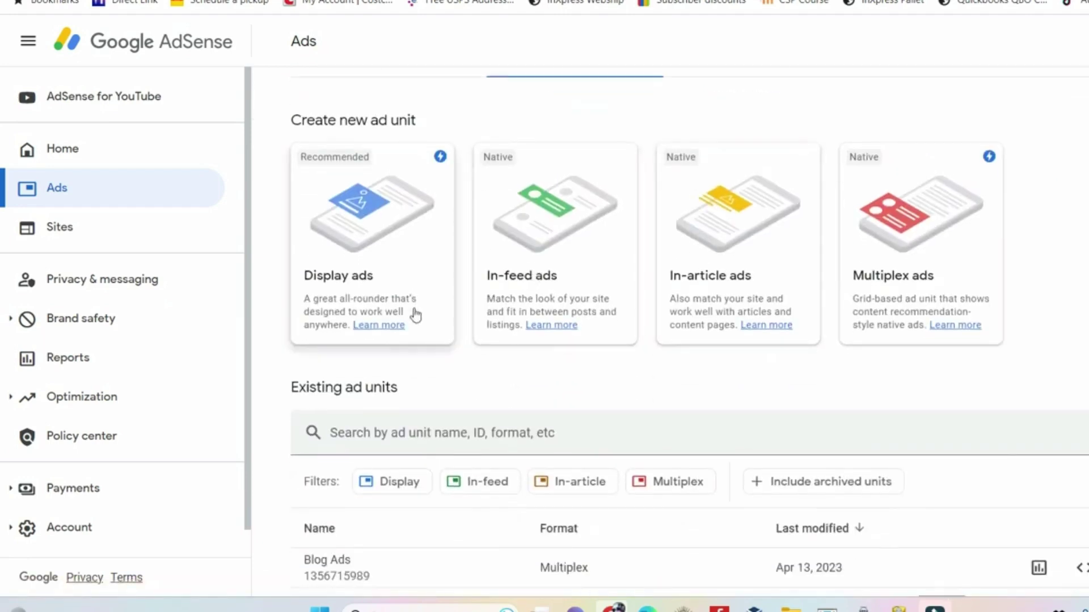
scroll(1045, 496, down, 1)
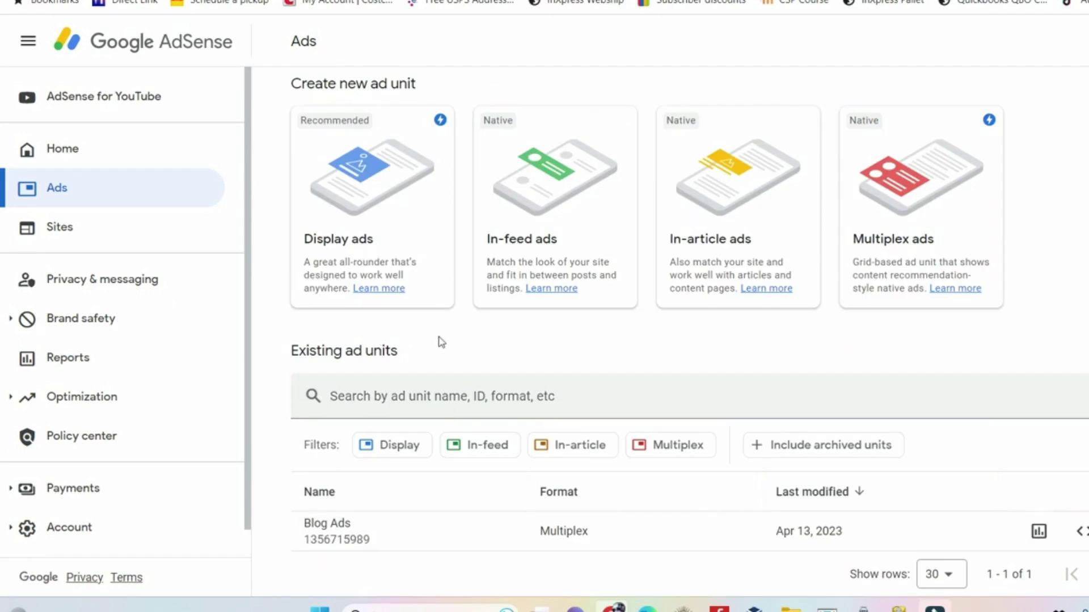
- Create a display ad unit named Test2 and copy its code snippet
click(451, 303)
click(753, 115)
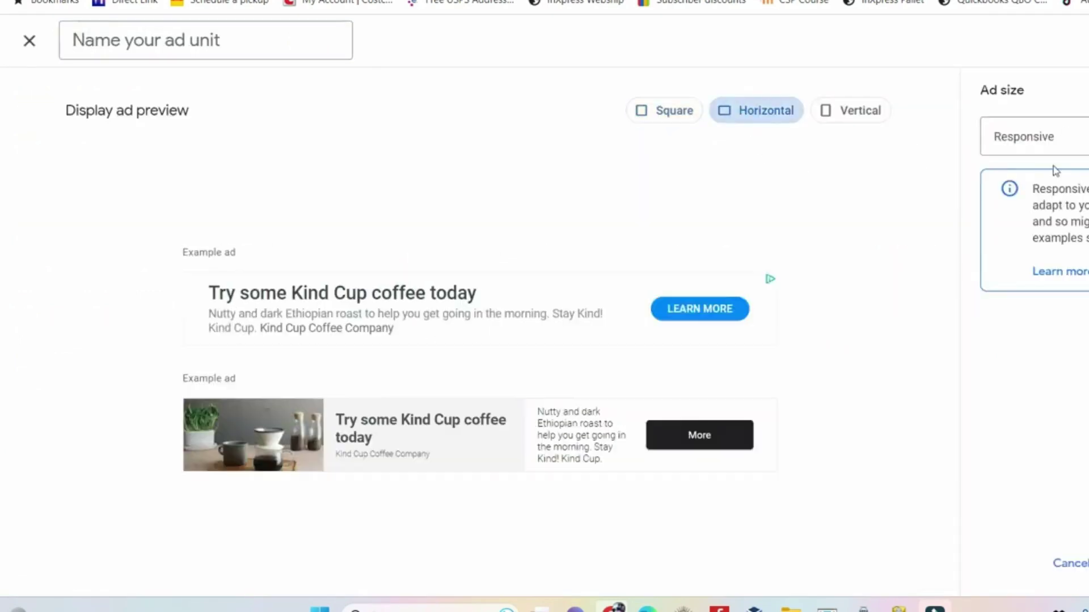
click(1045, 136)
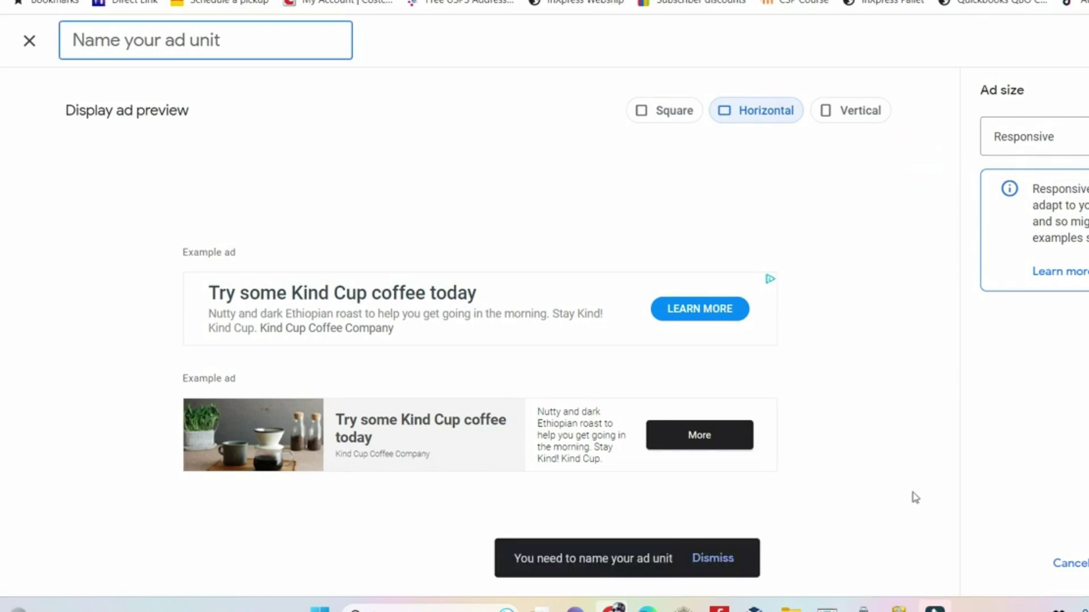
click(219, 37)
text(Test2)
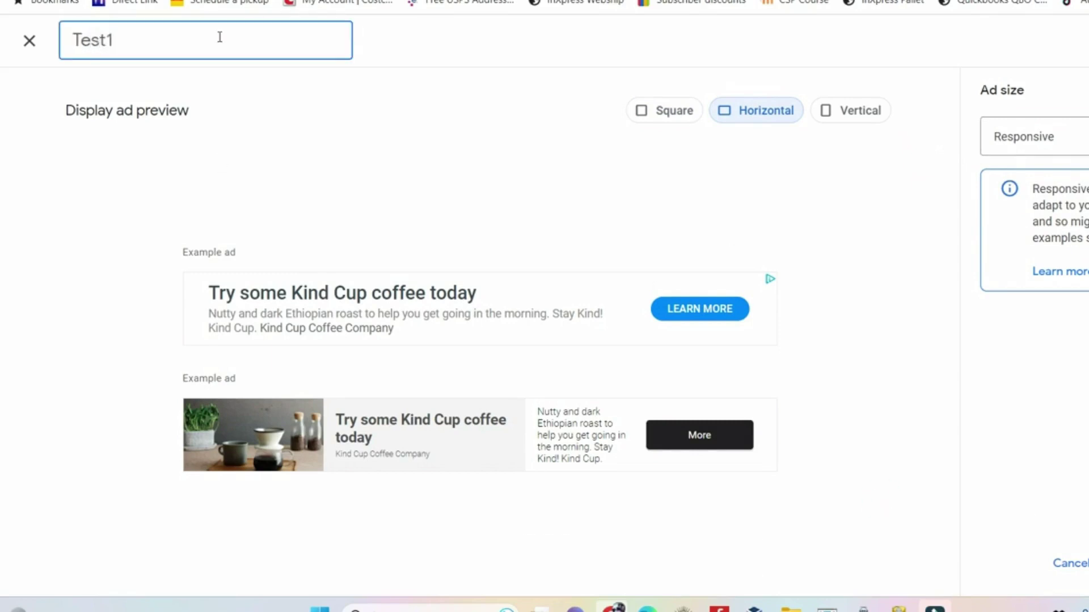
key(Return)
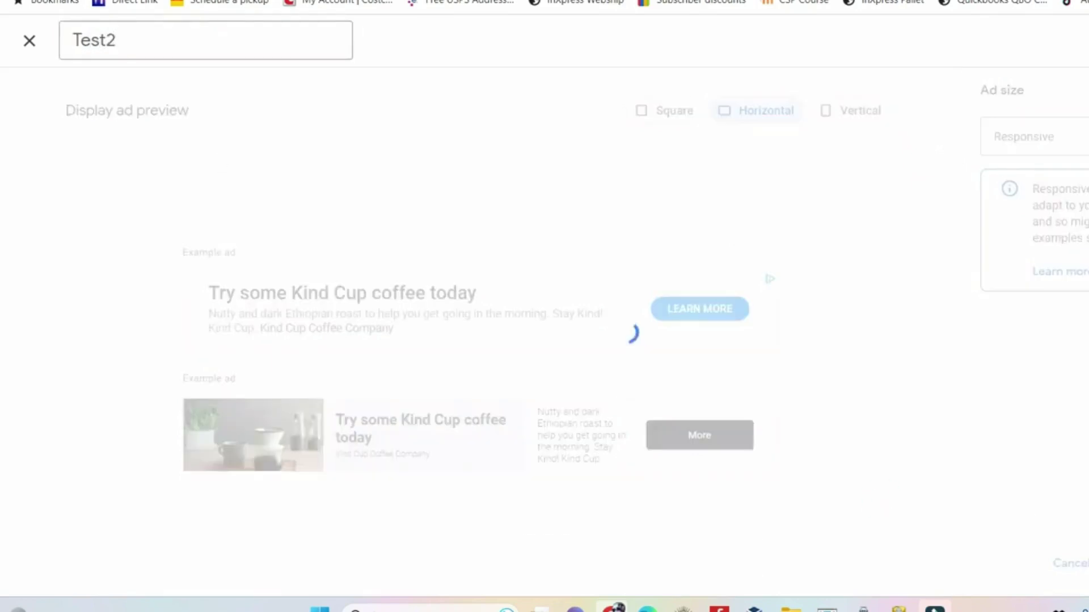
scroll(647, 347, down, 1)
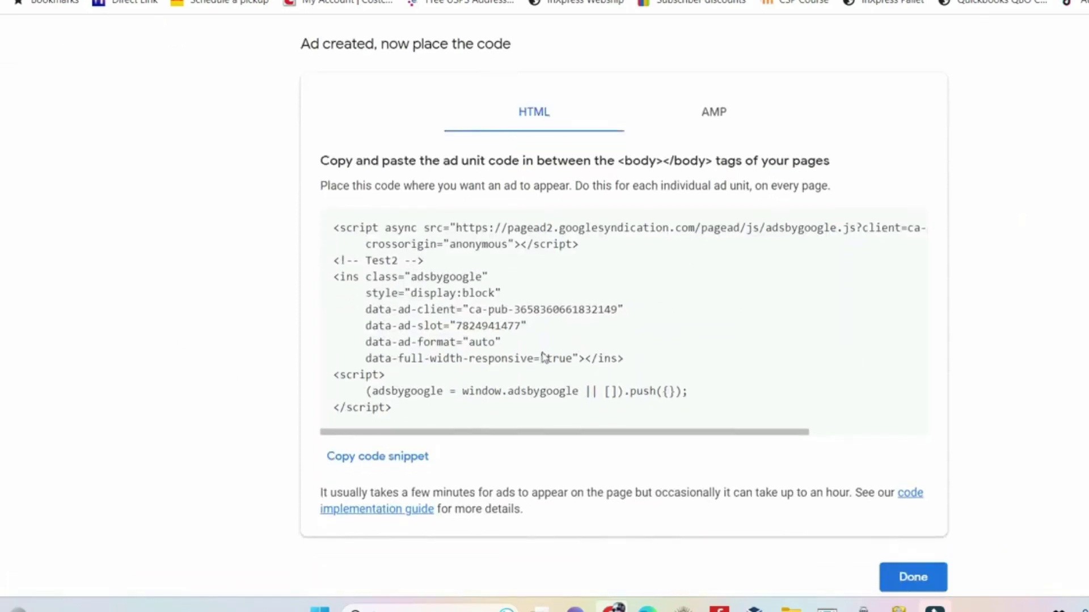
click(395, 468)
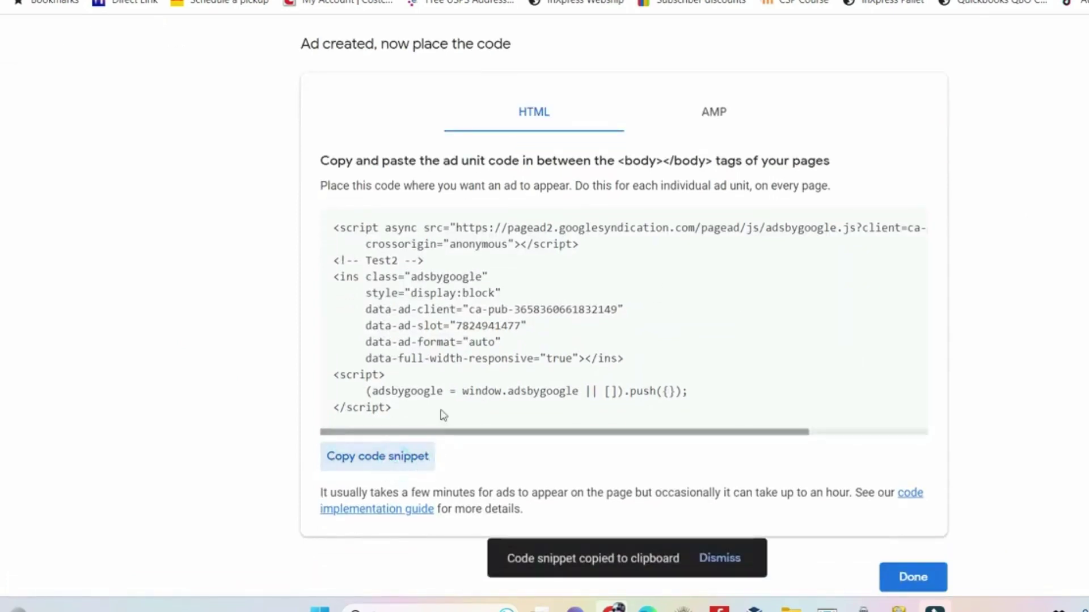
- Add two blank lines after the AdSense code at line 97 in post.html
drag(458, 228, 493, 228)
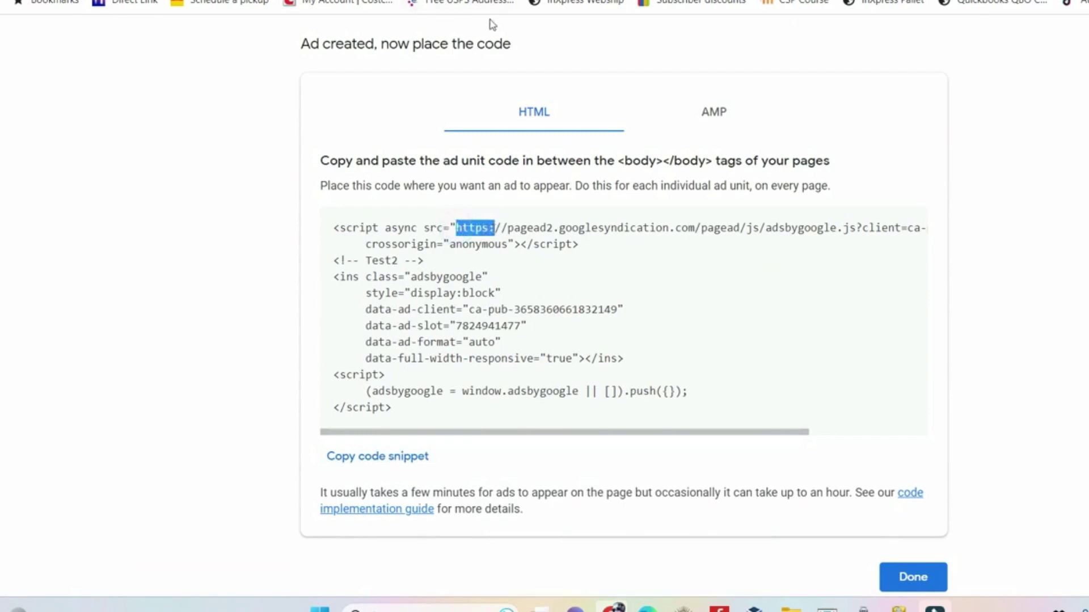
click(634, 248)
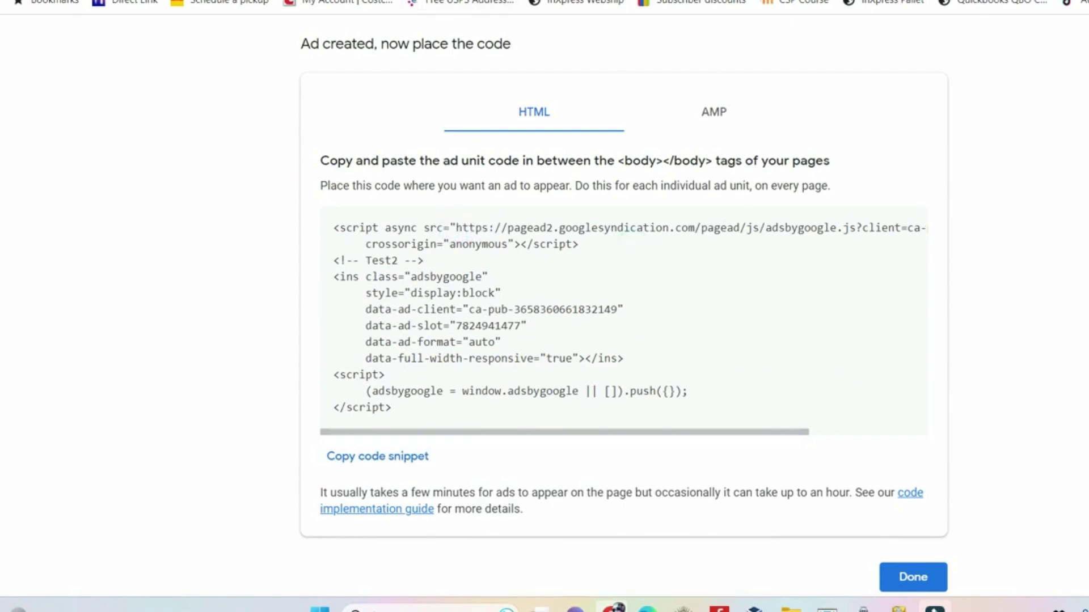
scroll(647, 402, down, 2)
scroll(646, 403, down, 3)
scroll(647, 402, down, 3)
scroll(646, 403, down, 5)
scroll(647, 402, down, 5)
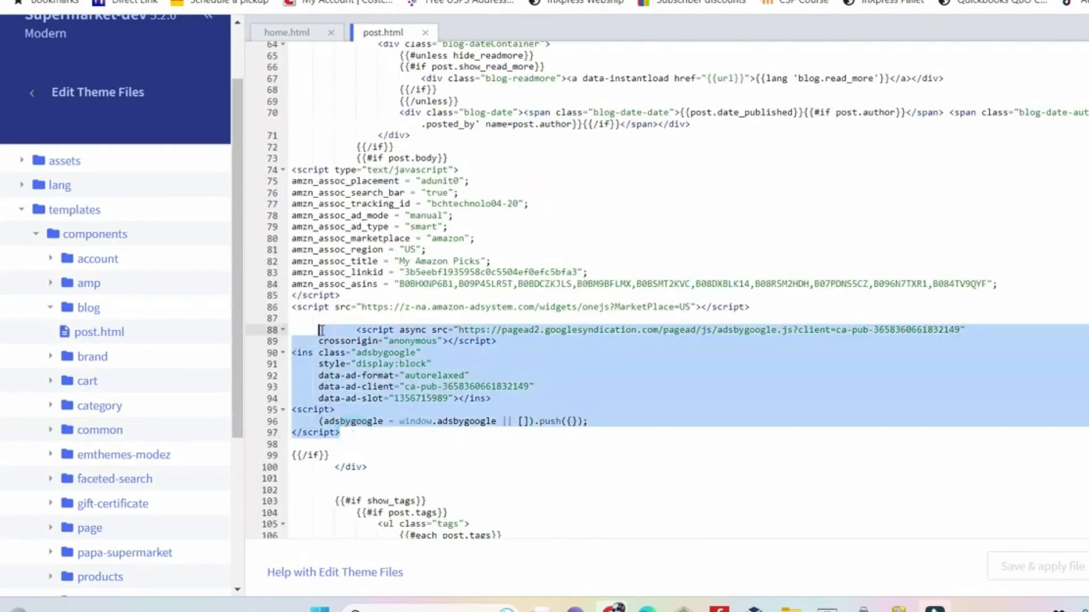
drag(340, 432, 292, 307)
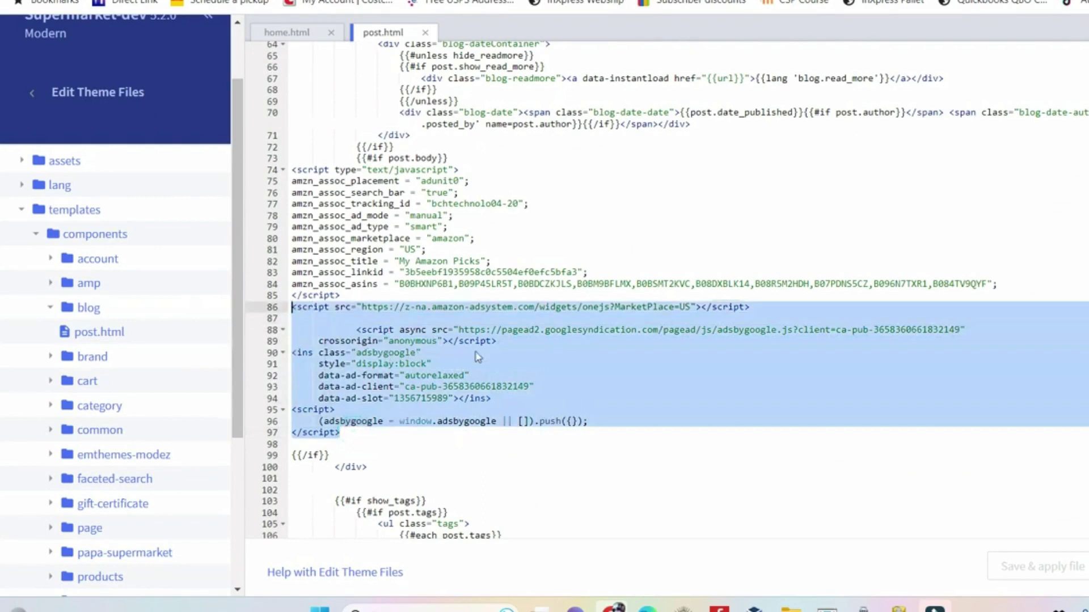
click(356, 434)
key(Return)
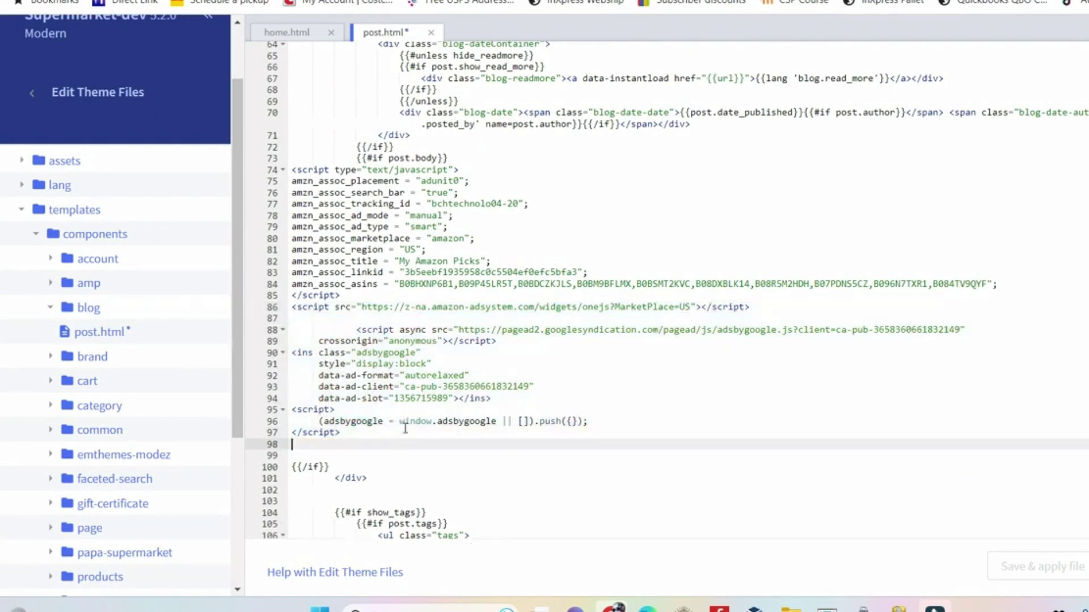
key(Return)
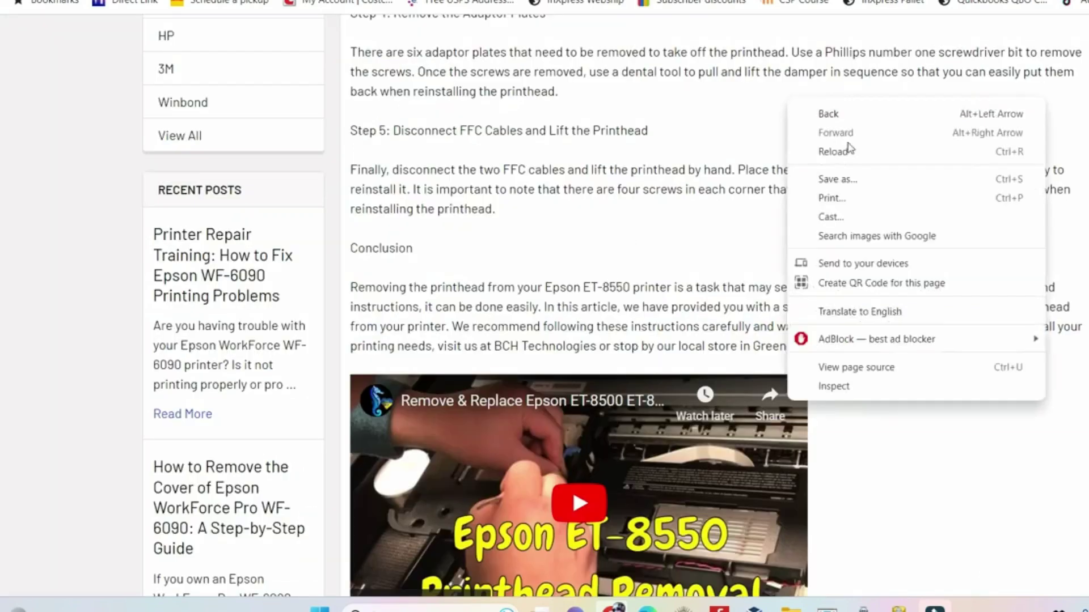
- Reload the Epson ET-8550 blog post to check the ads below the video
click(845, 146)
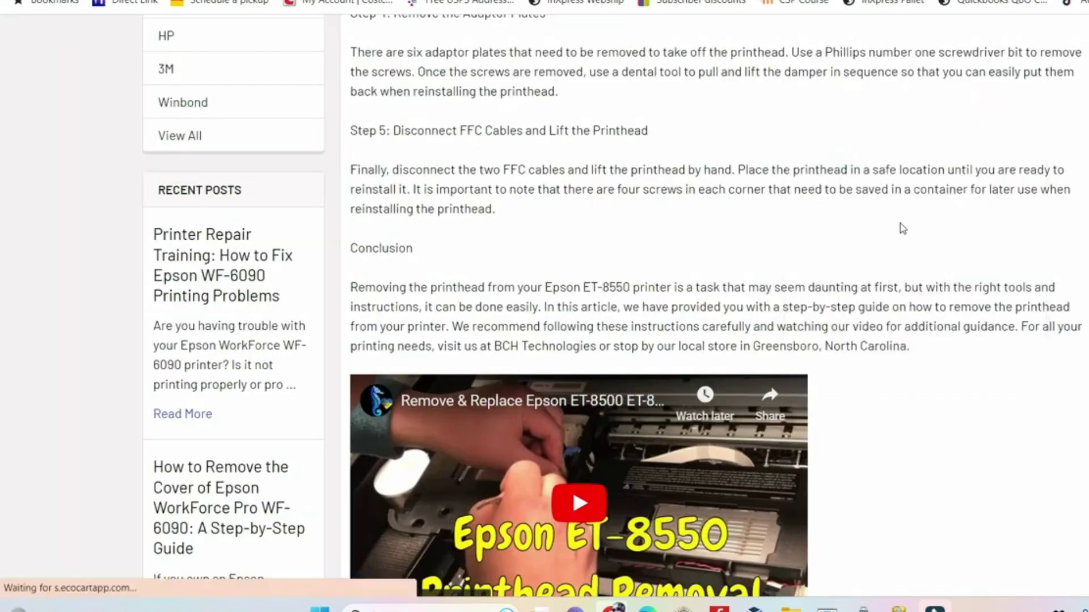
scroll(902, 228, down, 3)
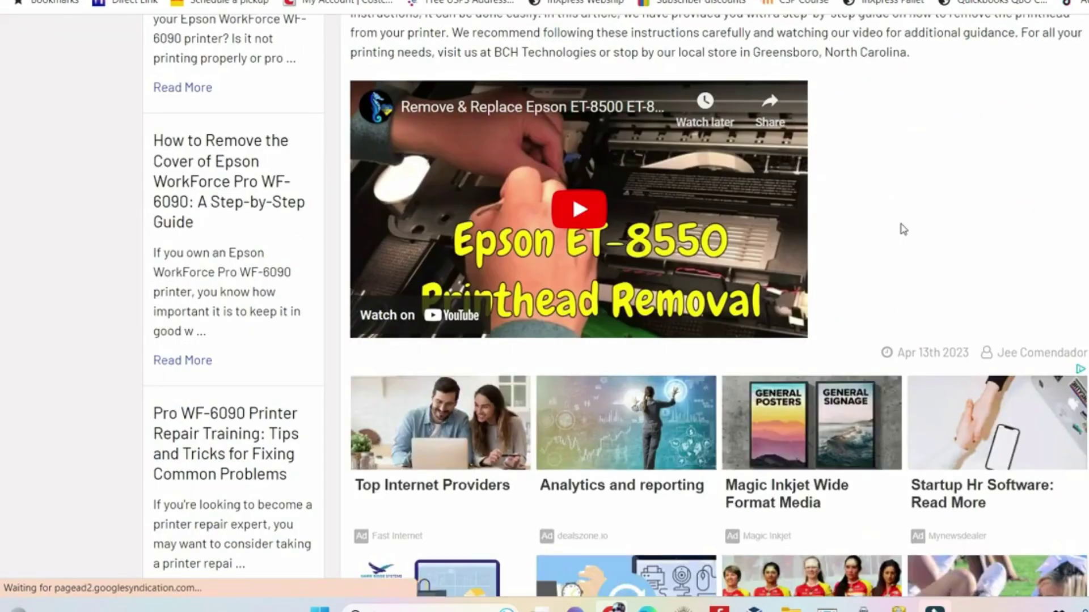
scroll(902, 226, down, 4)
scroll(894, 248, down, 1)
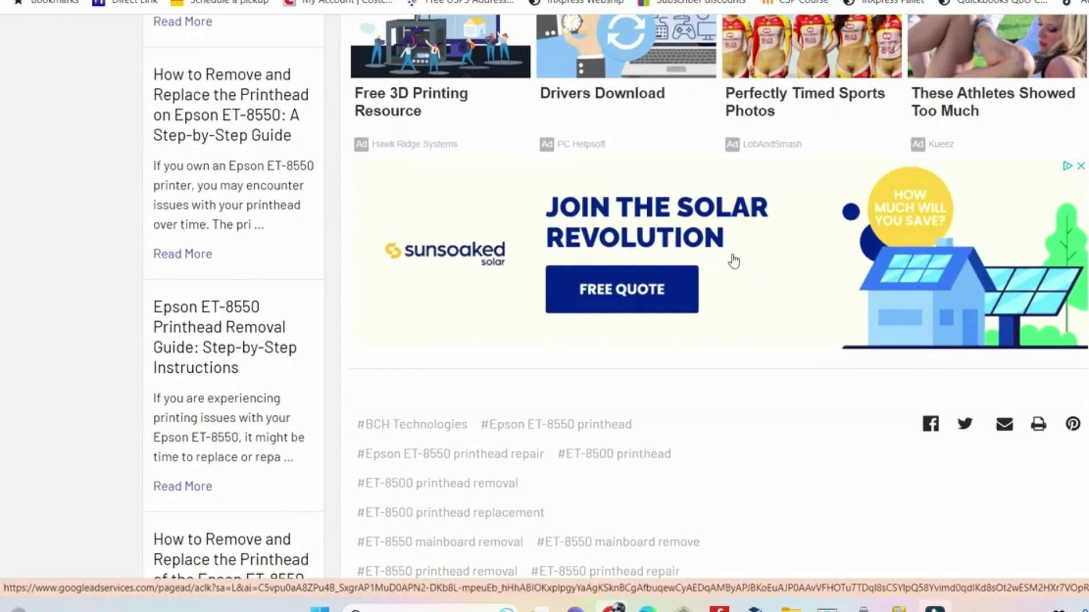
scroll(738, 260, up, 2)
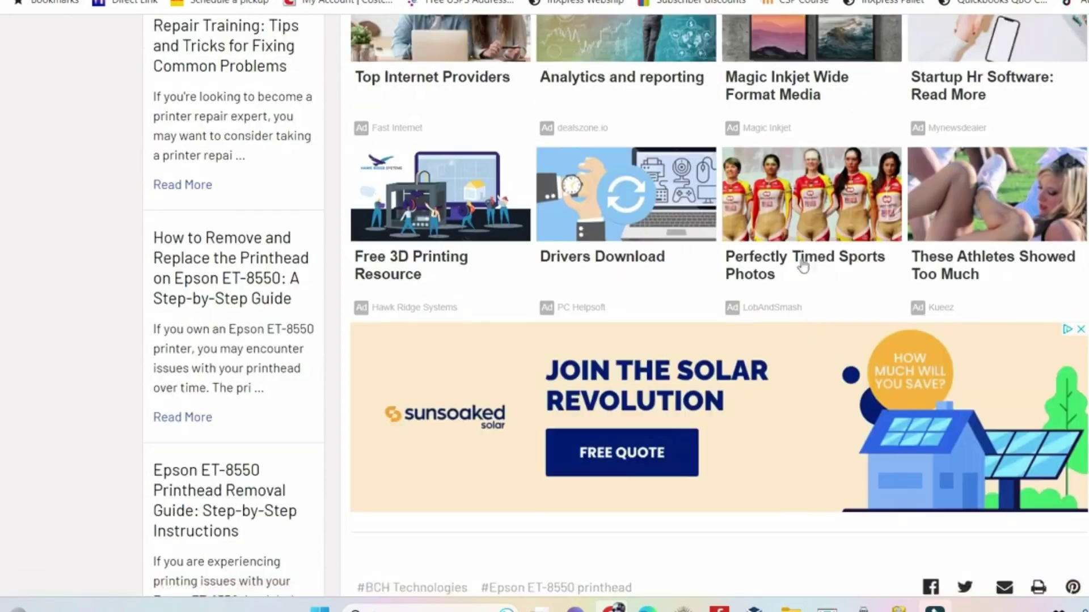
scroll(802, 323, down, 1)
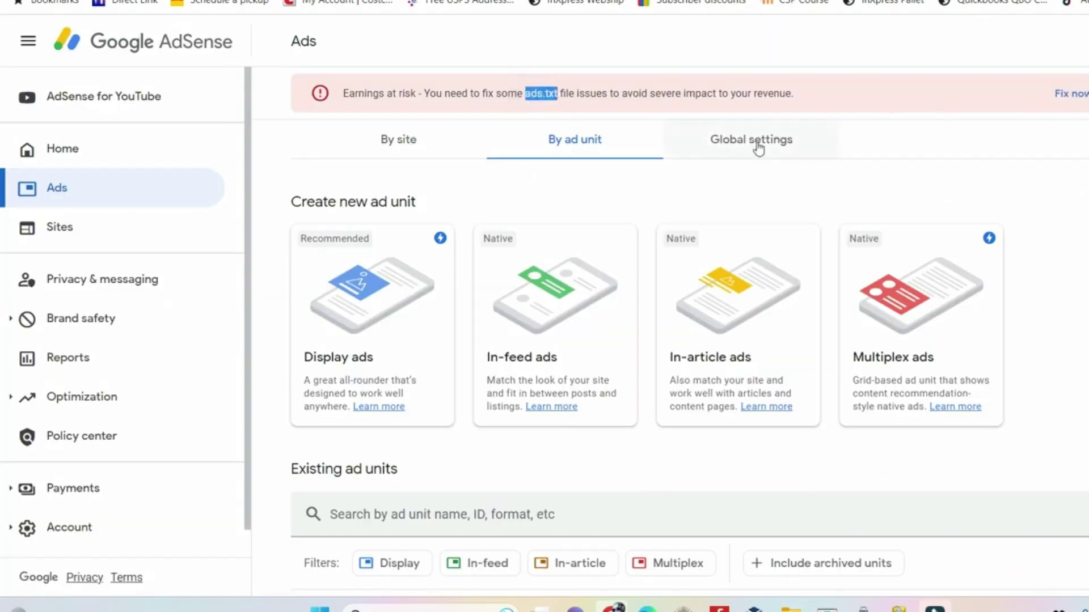
- Open bchtechnologies.com from the ads.txt-sorted sites list and select its publisher line
click(756, 144)
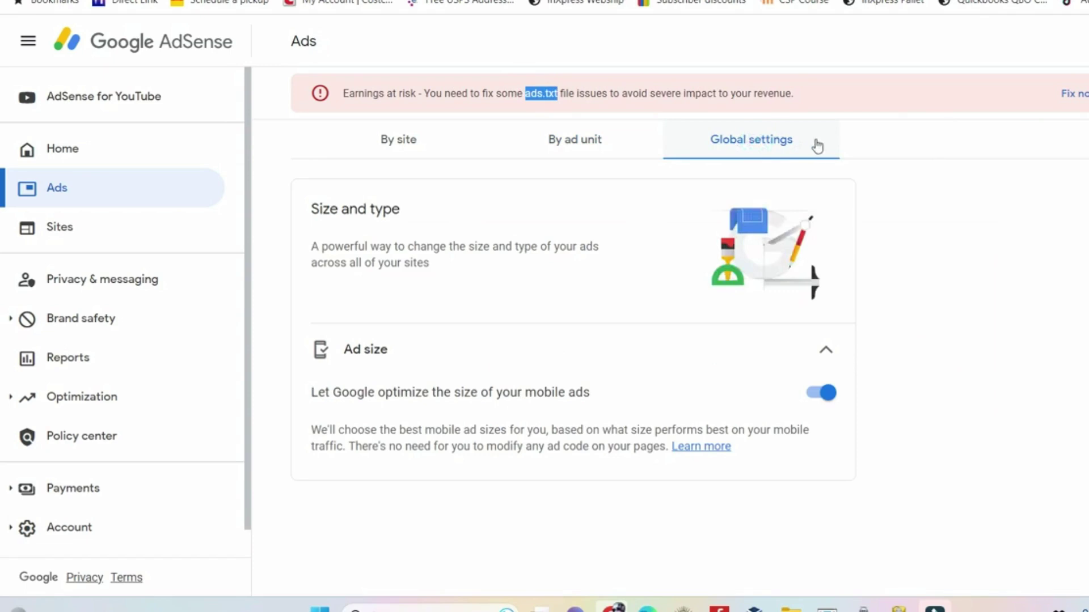
click(587, 143)
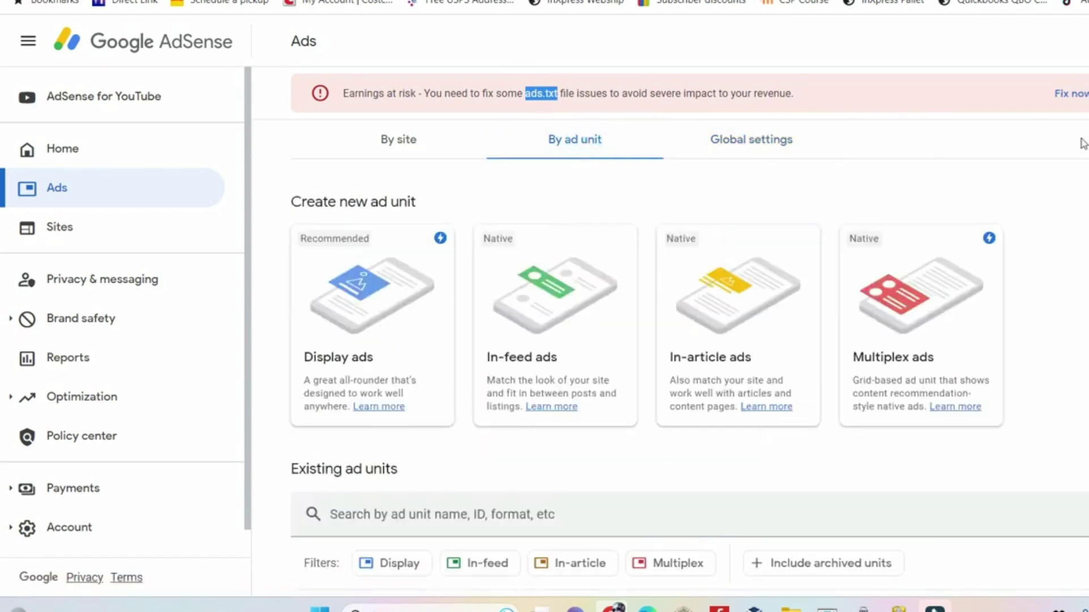
click(1073, 94)
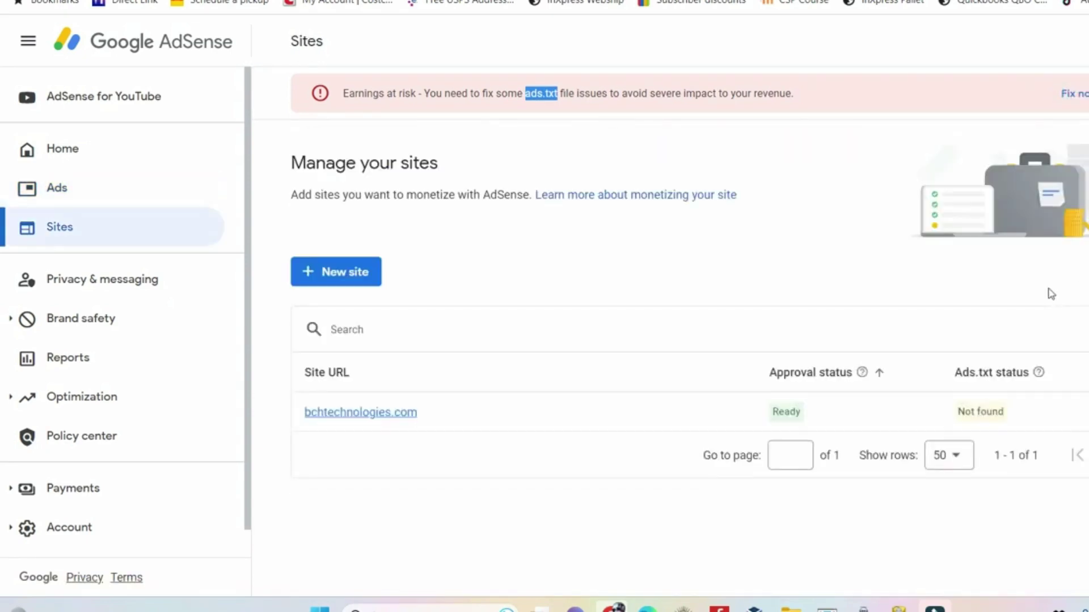
click(988, 380)
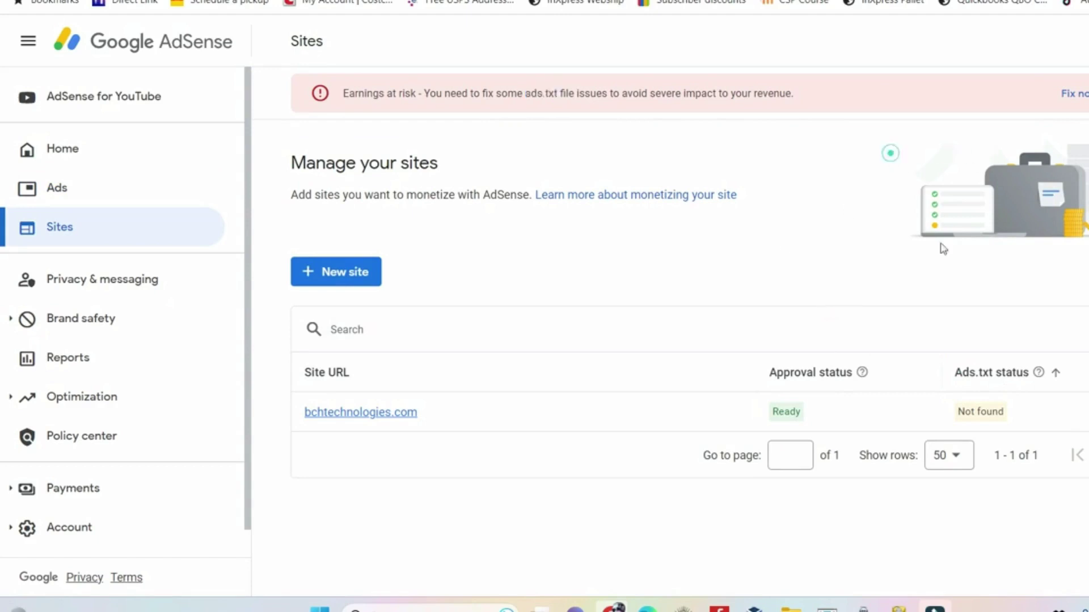
click(357, 413)
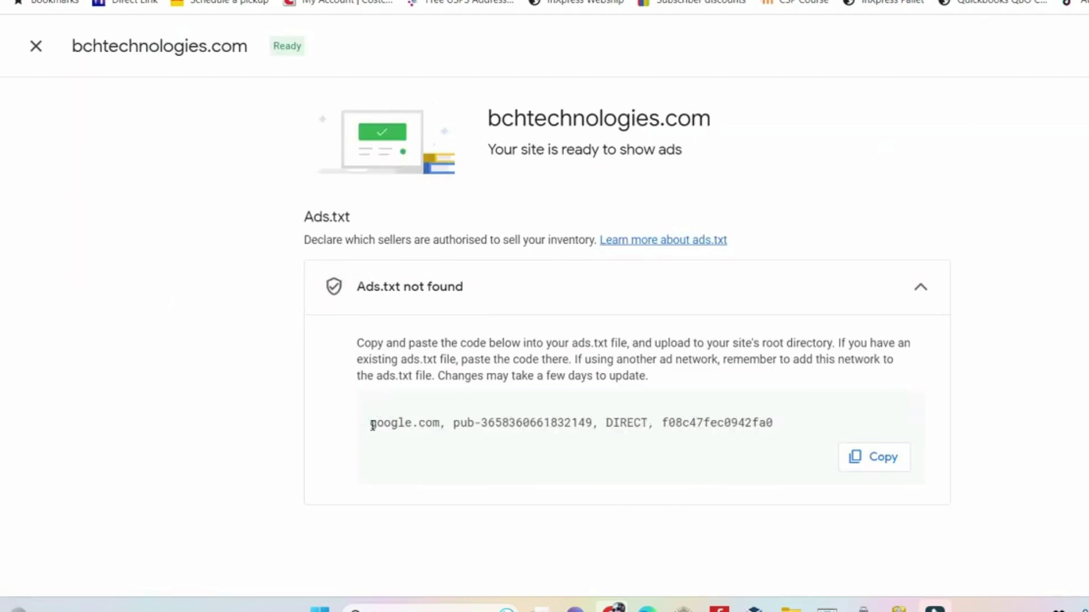
drag(372, 426, 776, 434)
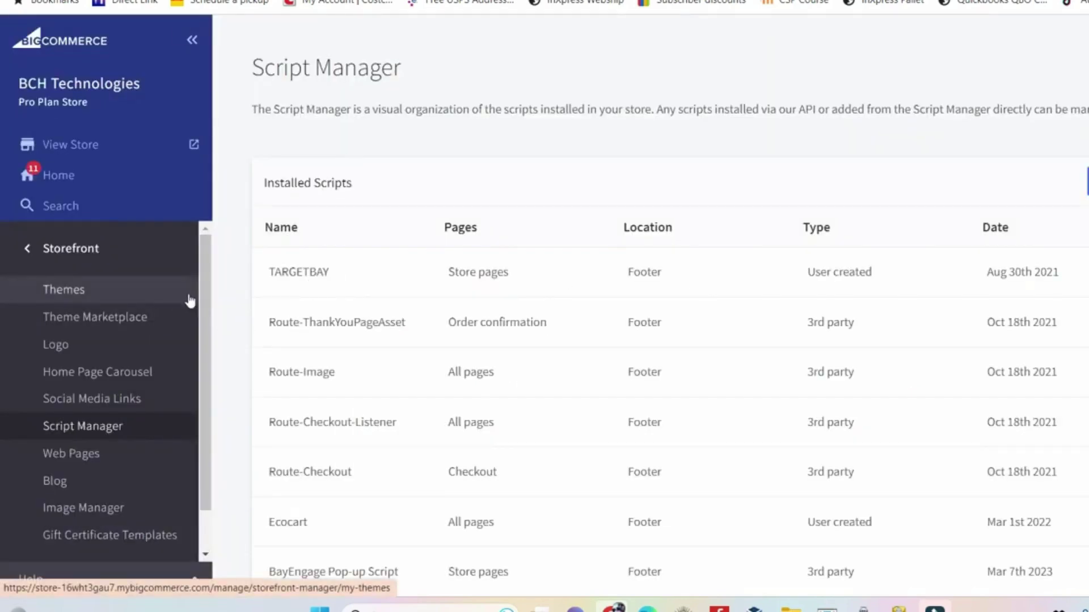
- Open the ads.txt web page and edit its page name
click(119, 454)
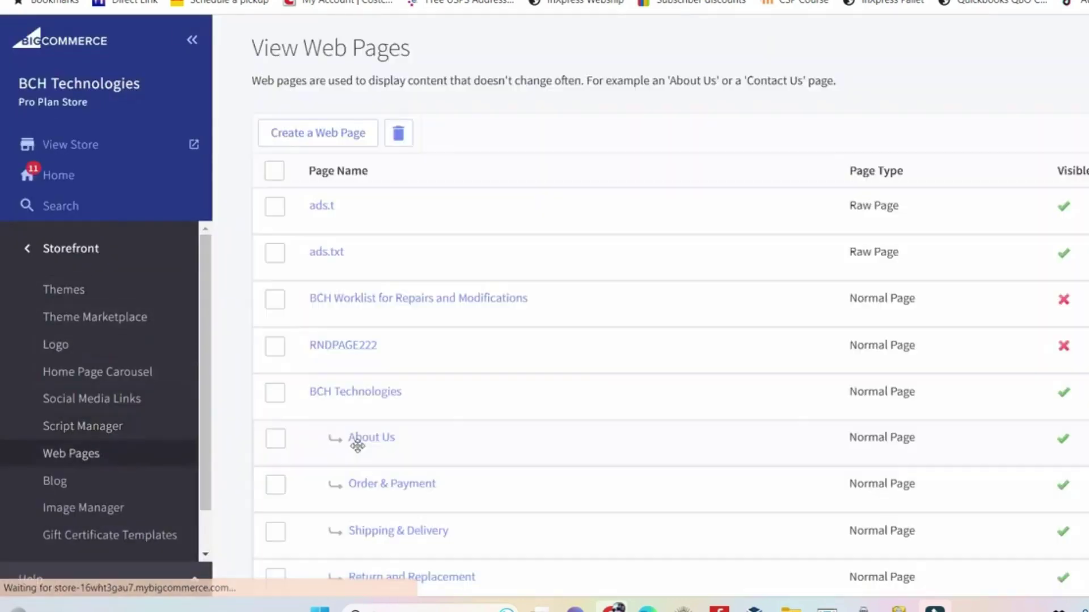
click(328, 253)
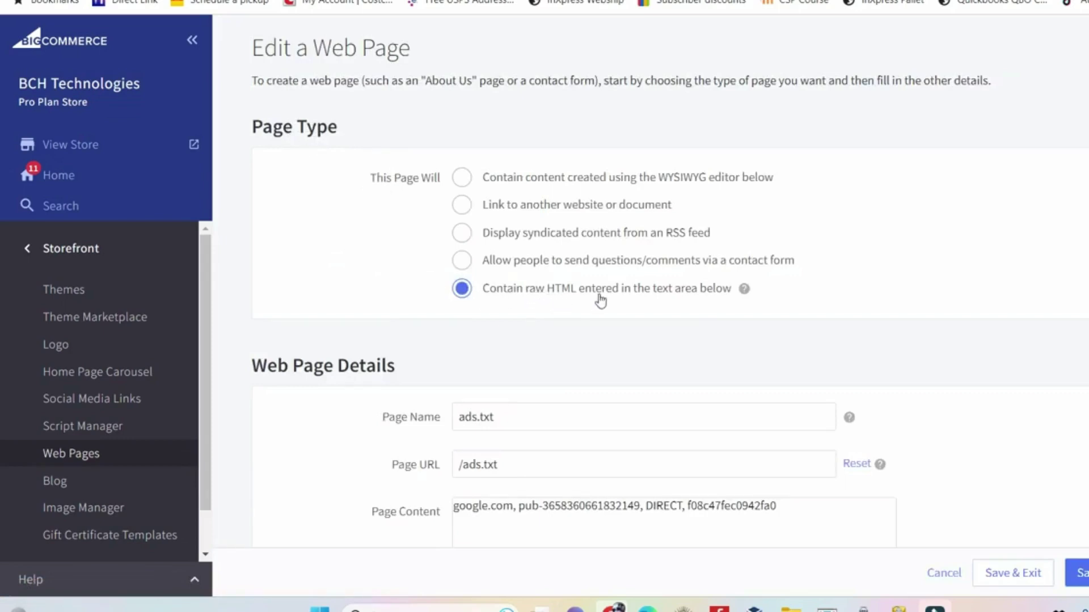
scroll(632, 300, down, 2)
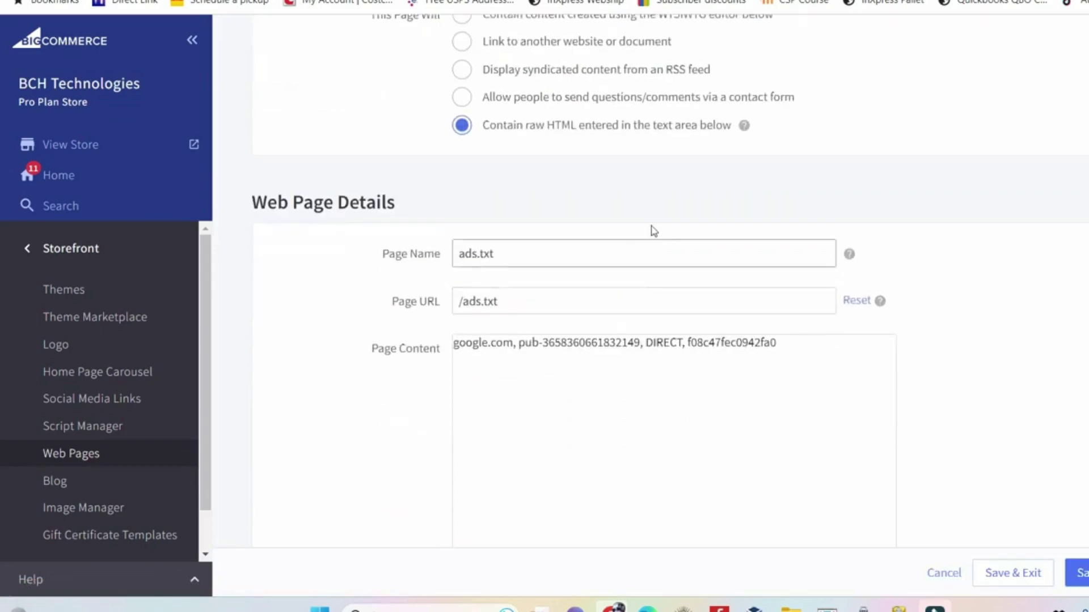
click(479, 254)
click(497, 253)
scroll(565, 301, down, 2)
scroll(522, 204, up, 1)
- Replace the wrong page URL ending so the URL reads /ads.txt
click(516, 220)
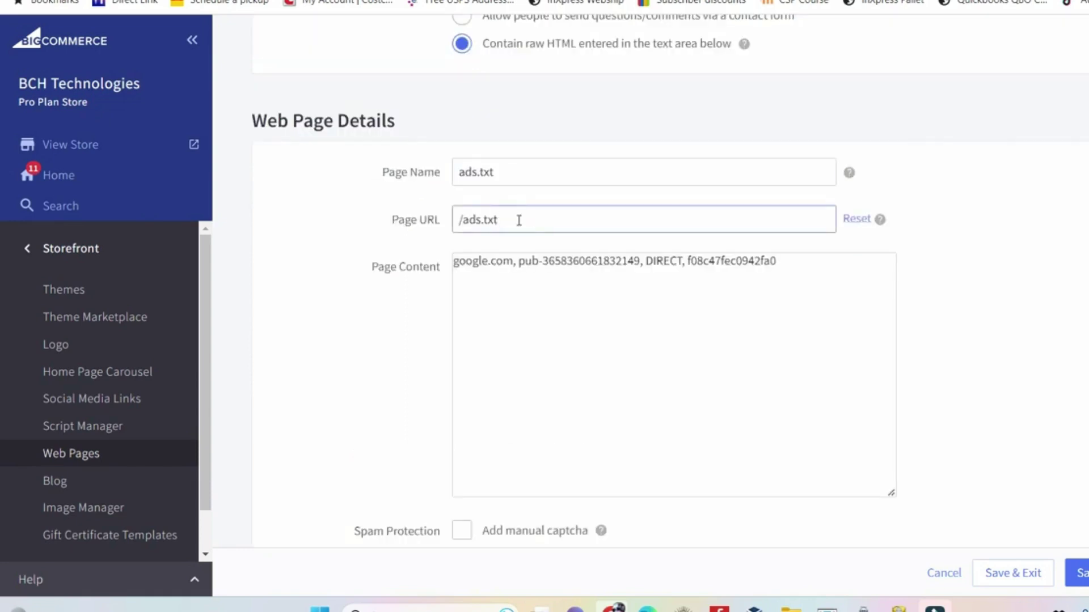
click(505, 173)
click(531, 220)
text(/)
drag(525, 221, 434, 228)
key(BackSpace)
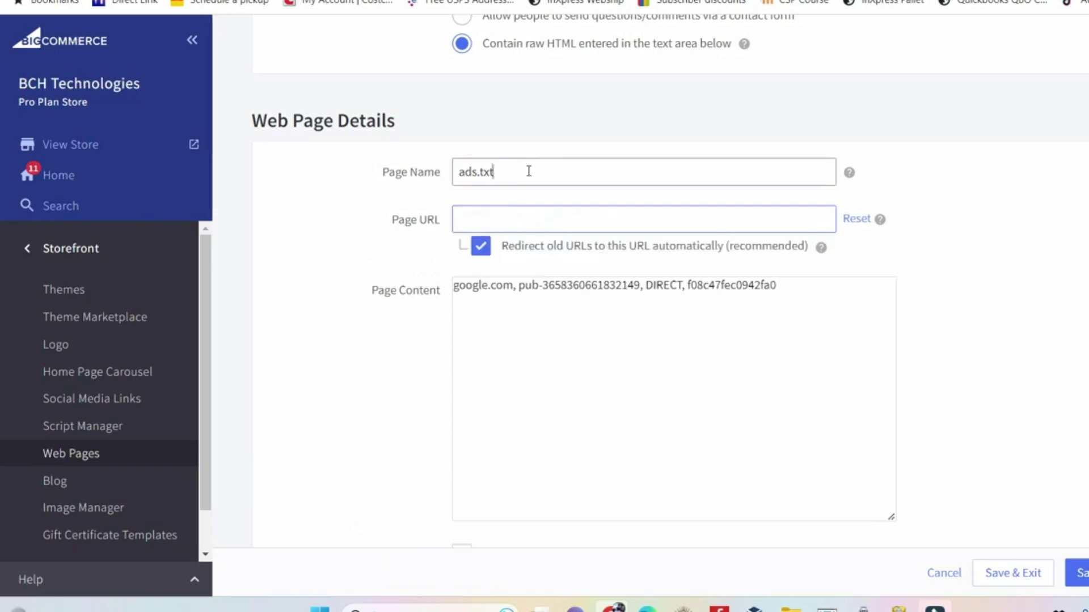
drag(522, 173, 372, 176)
text(ads-txt/)
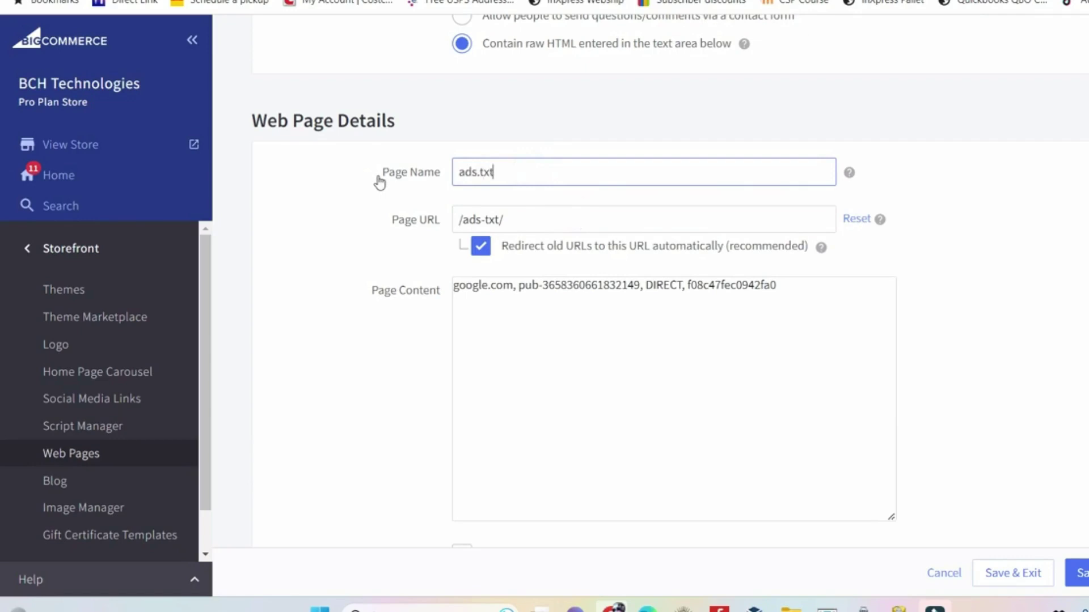
click(459, 224)
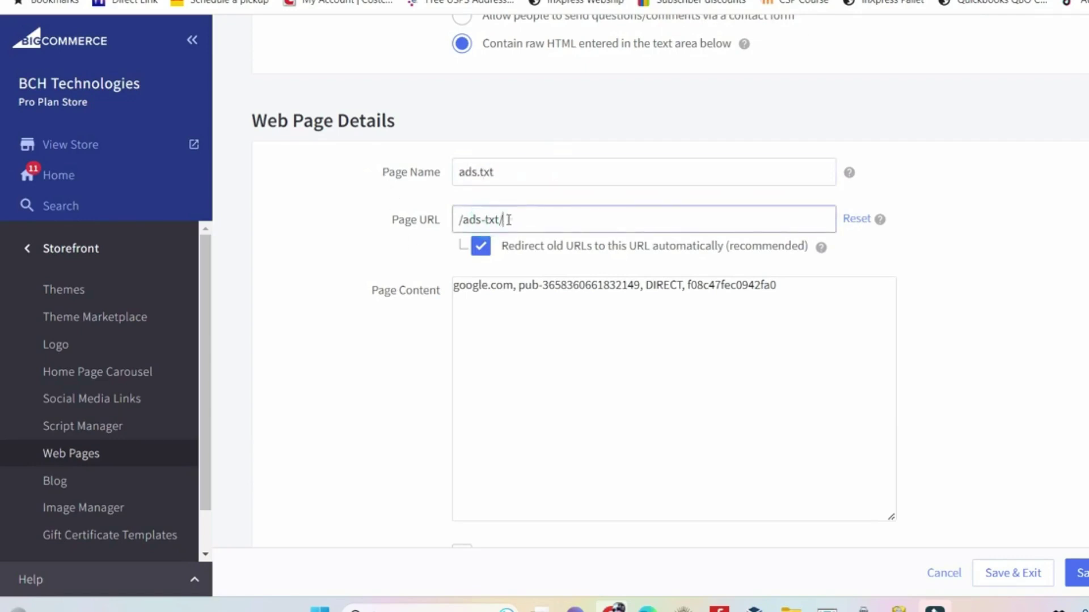
drag(502, 220, 481, 219)
text(.tx)
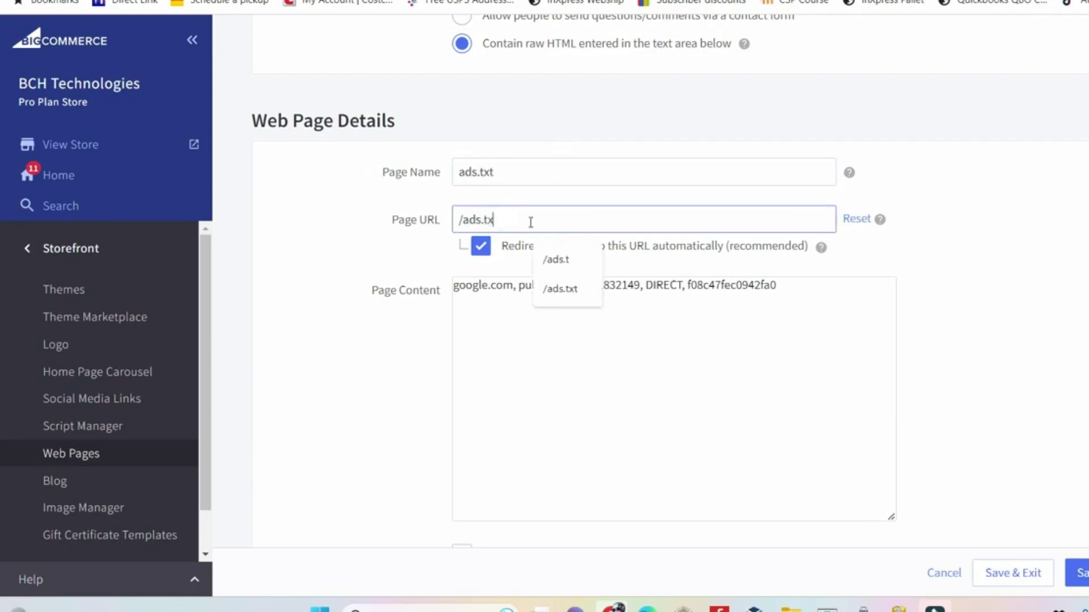
text(t)
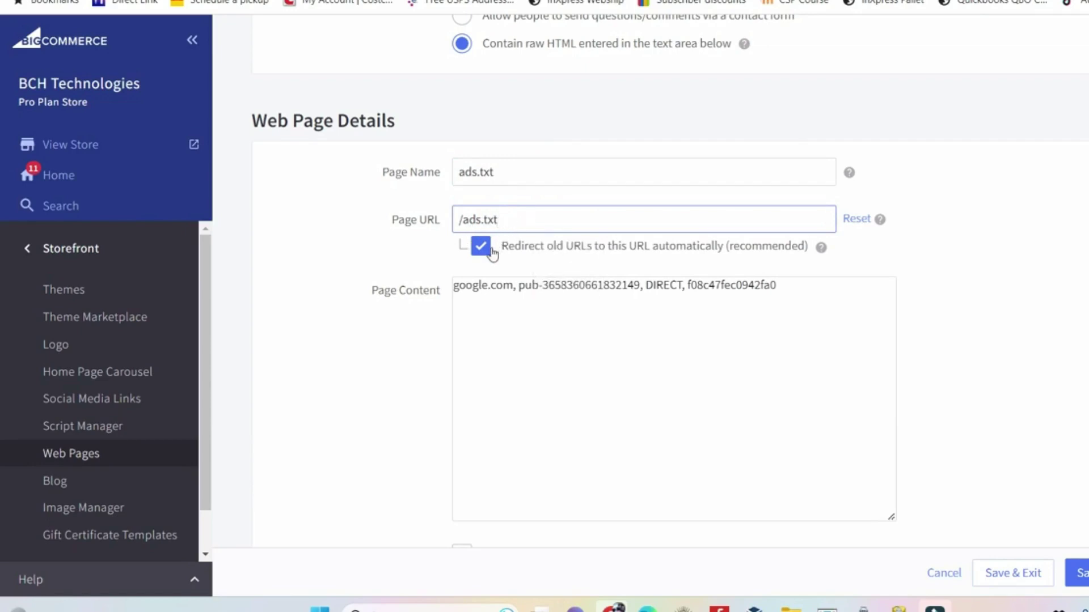
click(482, 247)
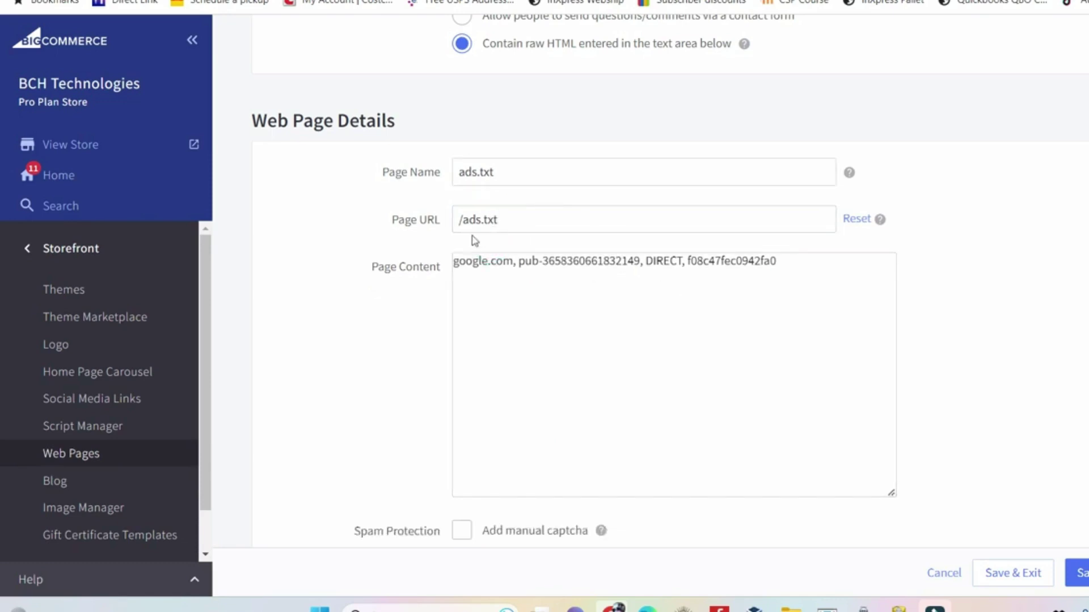
click(467, 175)
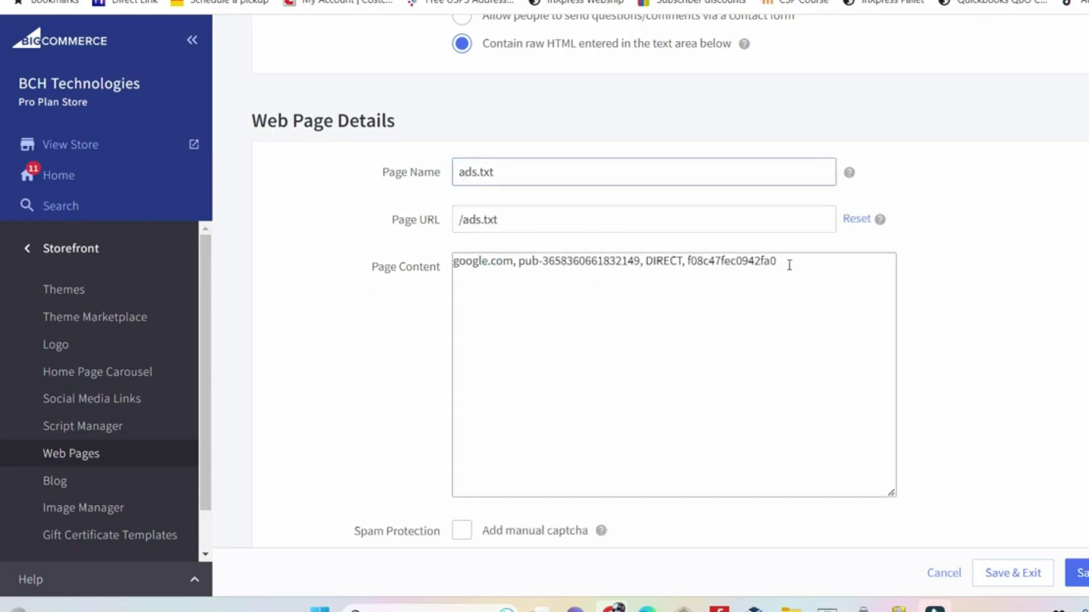
scroll(781, 339, down, 2)
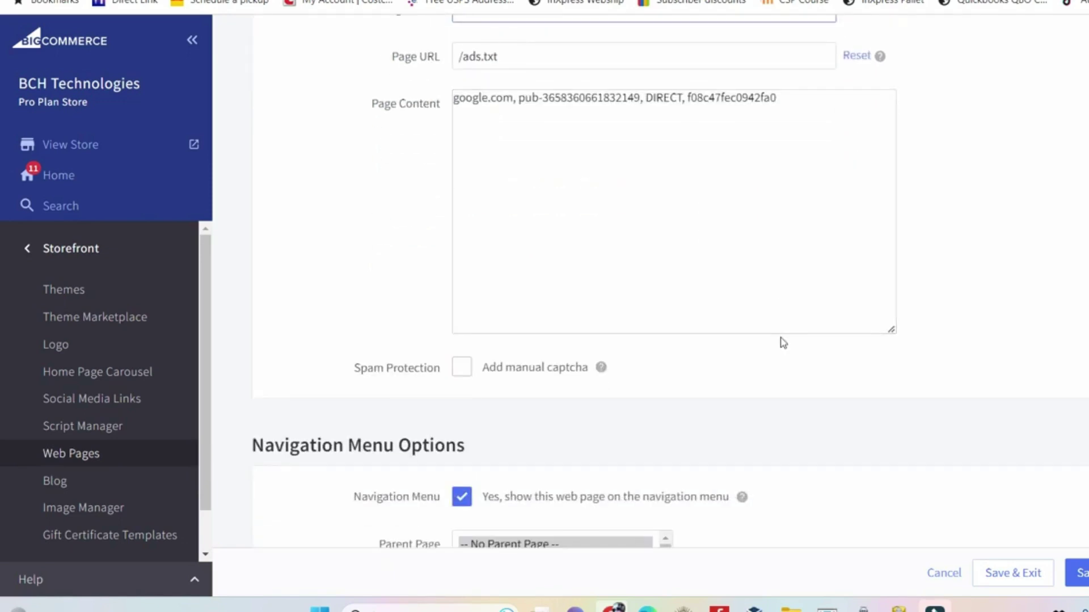
scroll(783, 343, down, 2)
scroll(782, 343, down, 1)
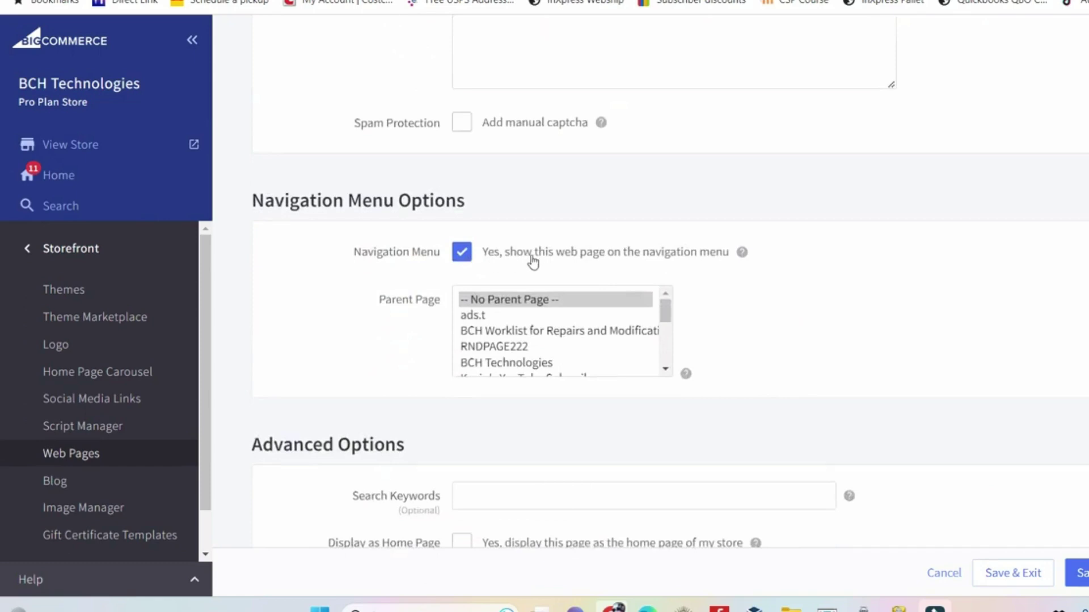
click(482, 300)
scroll(817, 348, down, 1)
scroll(571, 226, down, 2)
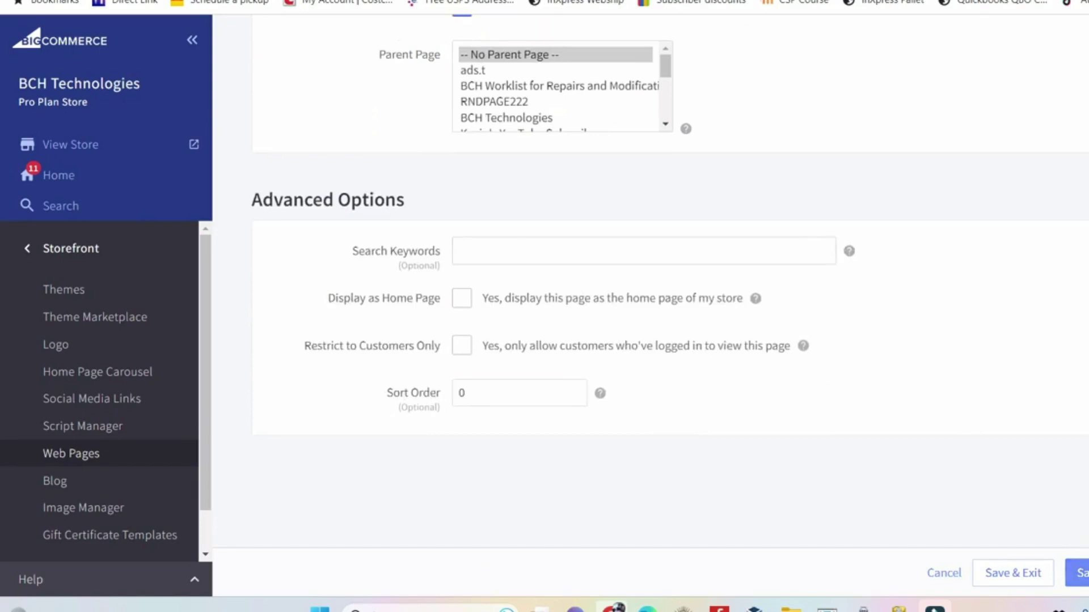
click(995, 573)
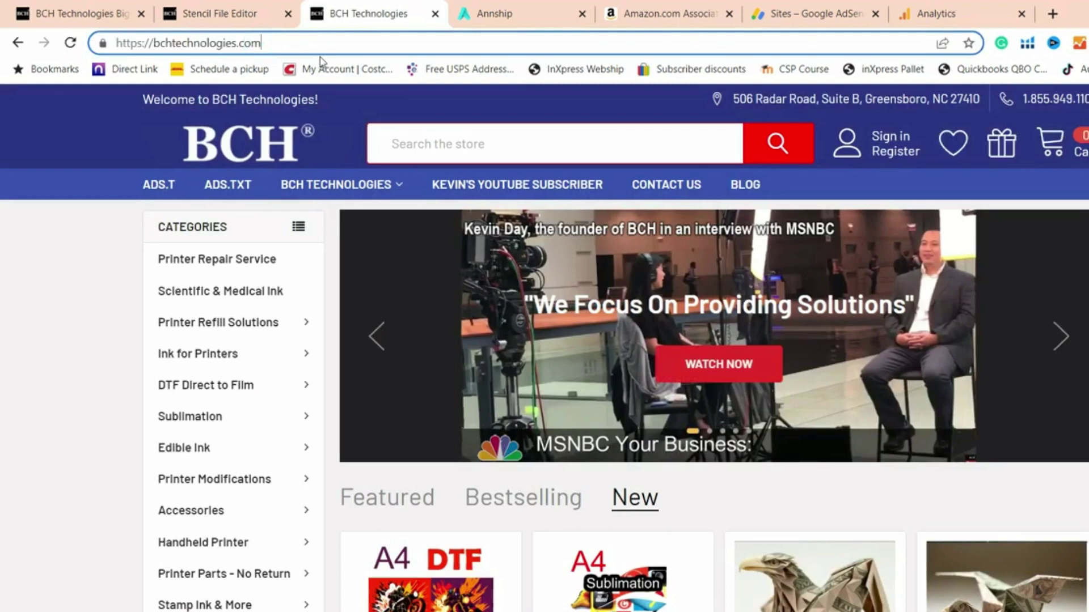
text(/)
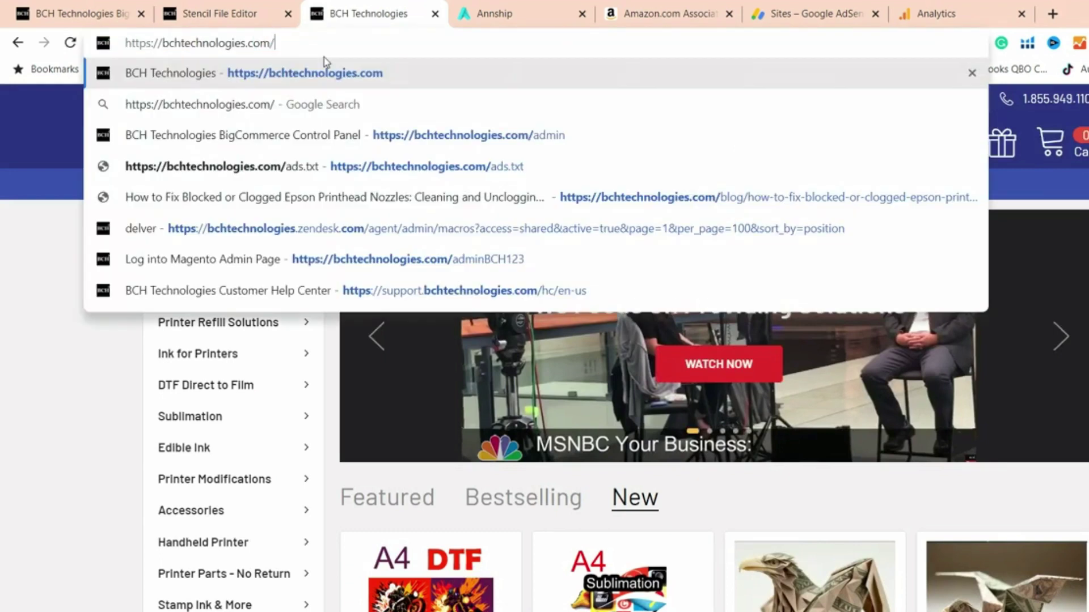
text(ads.txt)
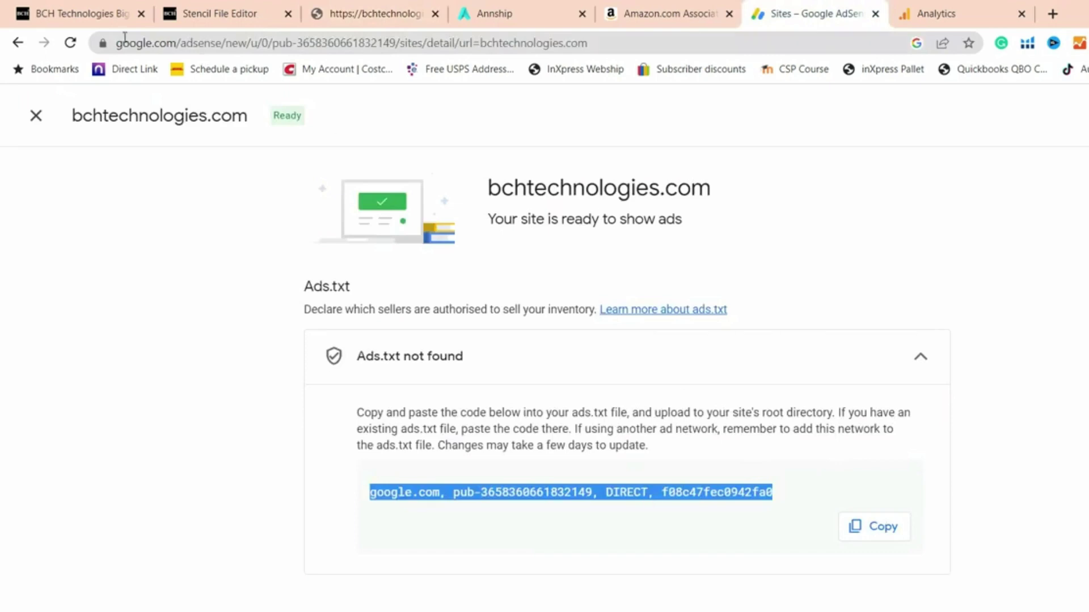
- Close bchtechnologies.com's ads.txt details and go back to BigCommerce's web pages list
click(39, 120)
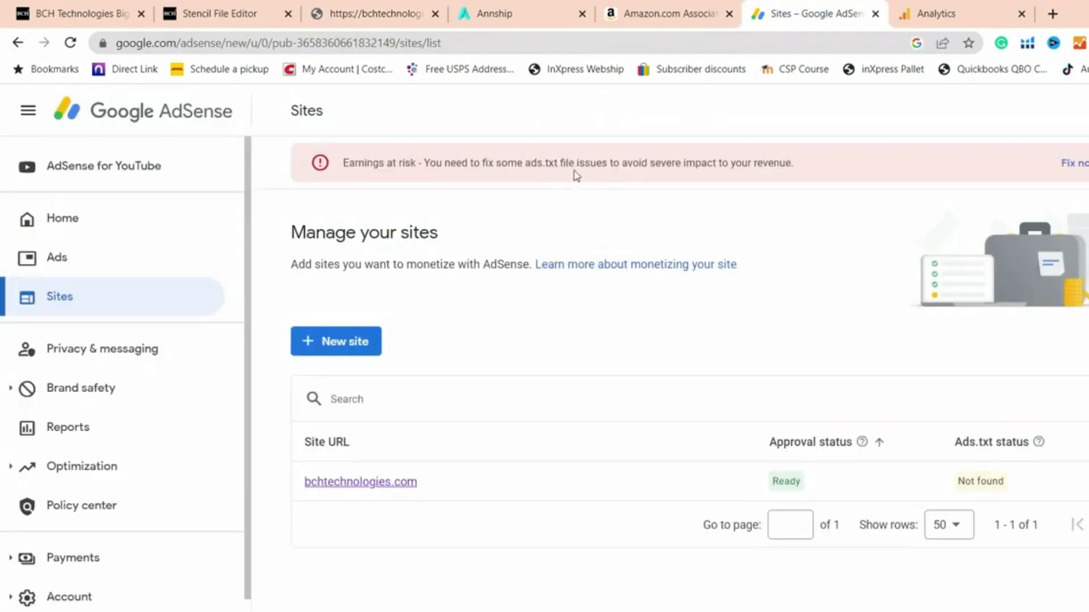
double_click(523, 165)
click(220, 14)
click(85, 14)
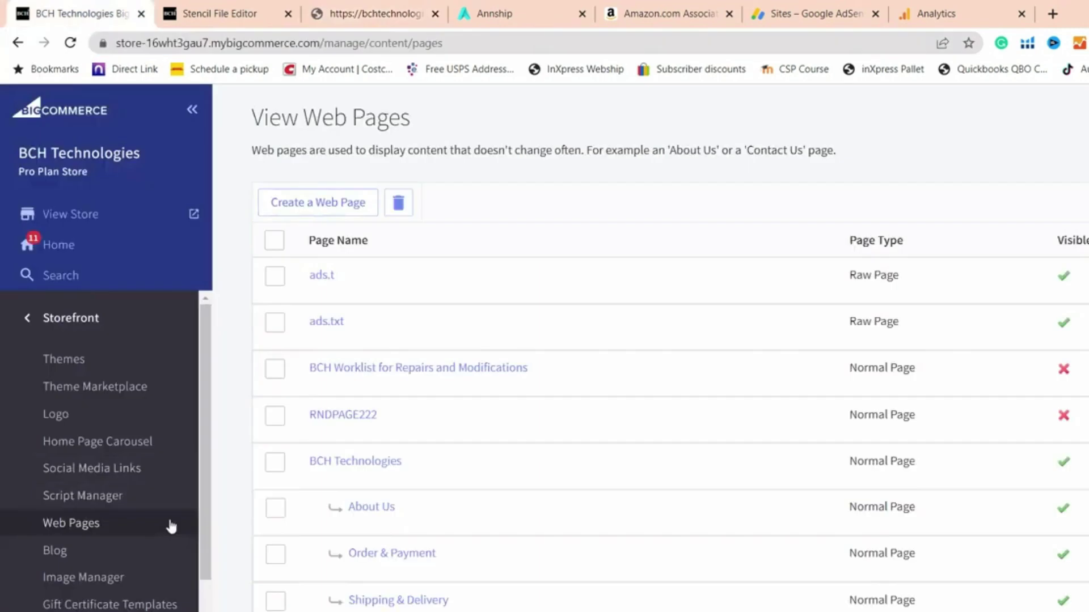
- Go from the main menu through Settings to the Domain 301 redirect page
click(98, 316)
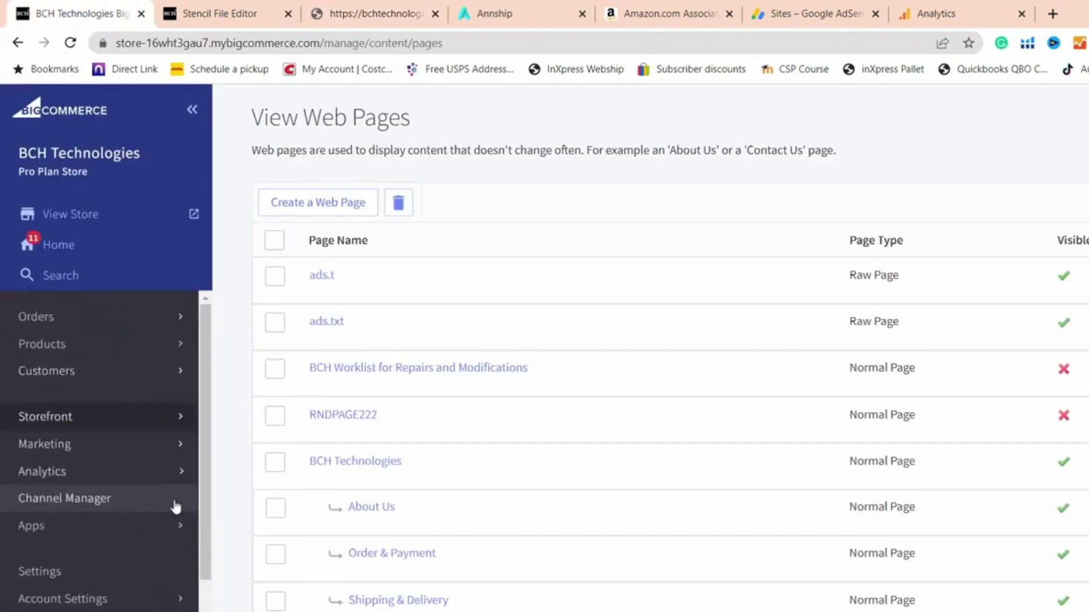
click(114, 572)
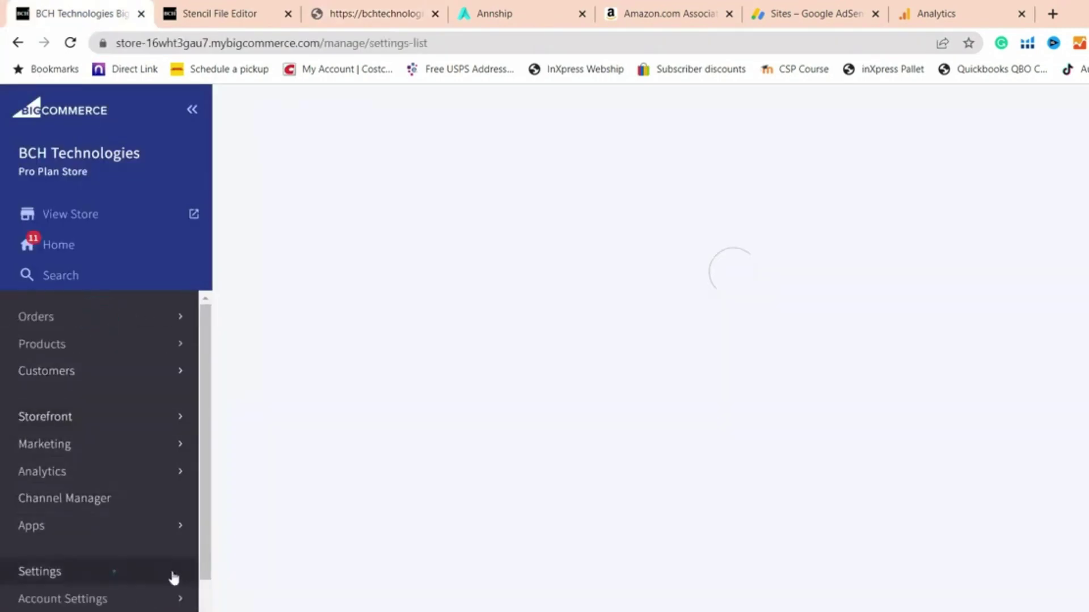
scroll(599, 517, down, 2)
scroll(600, 517, down, 3)
scroll(600, 520, down, 1)
scroll(601, 520, down, 2)
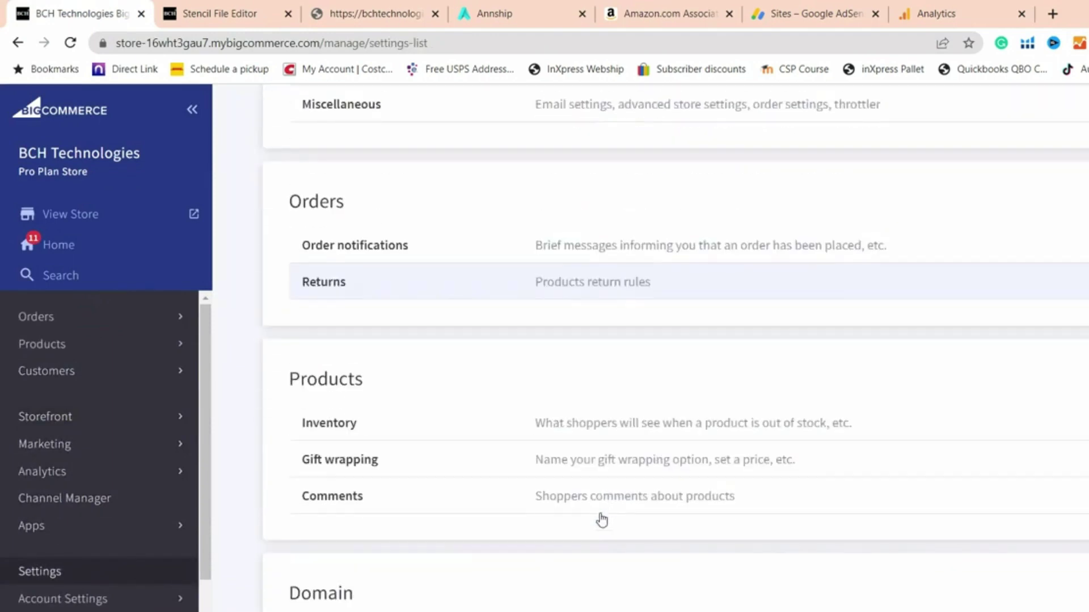
scroll(601, 519, down, 3)
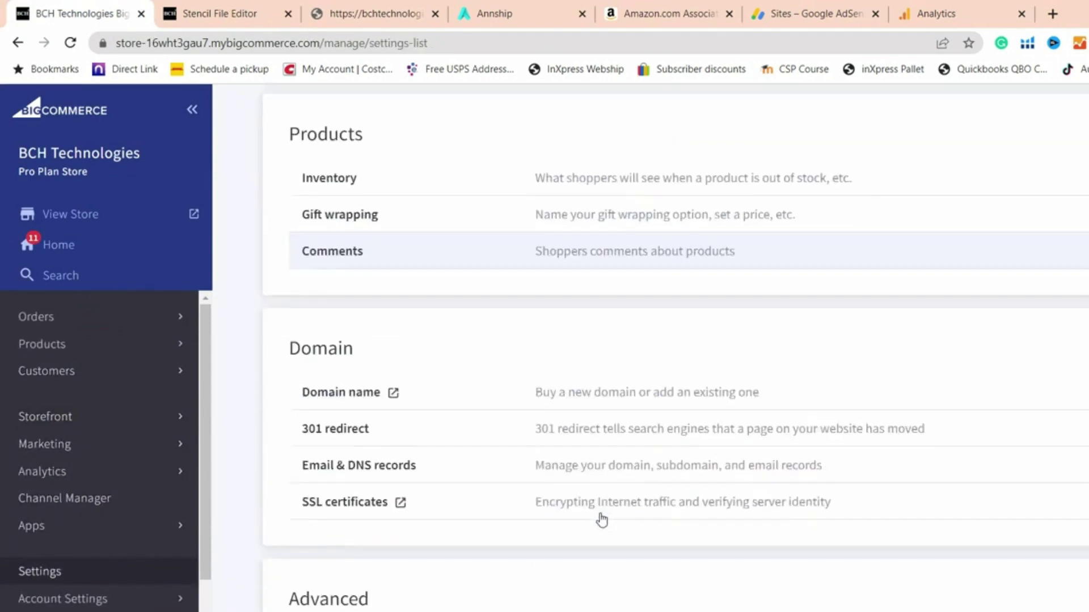
click(587, 438)
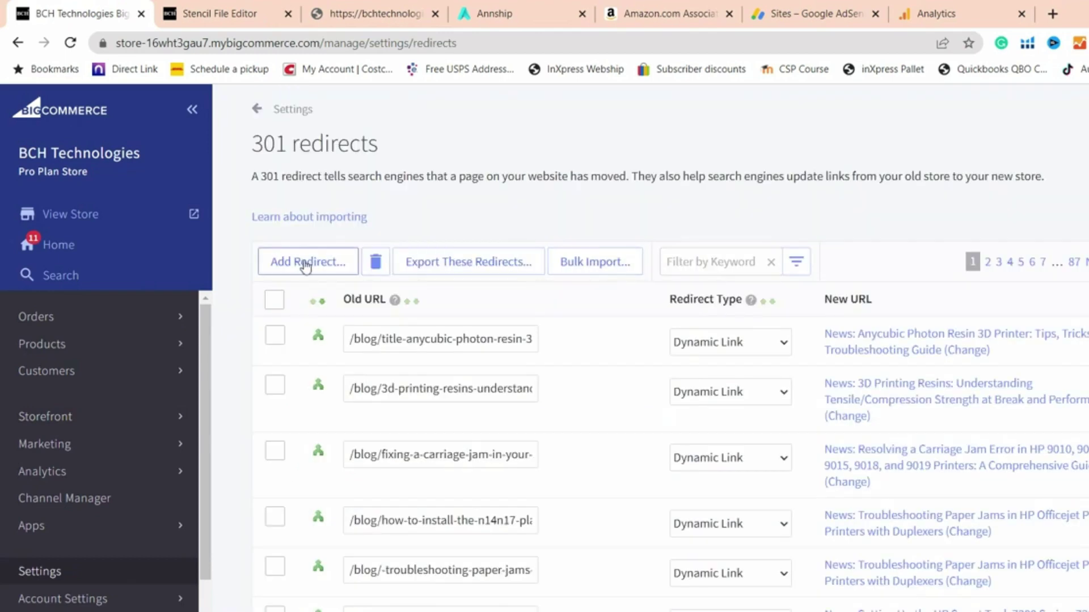
- Redirect old URL ads.txt to the ads.txt page through a Dynamic Link
click(668, 261)
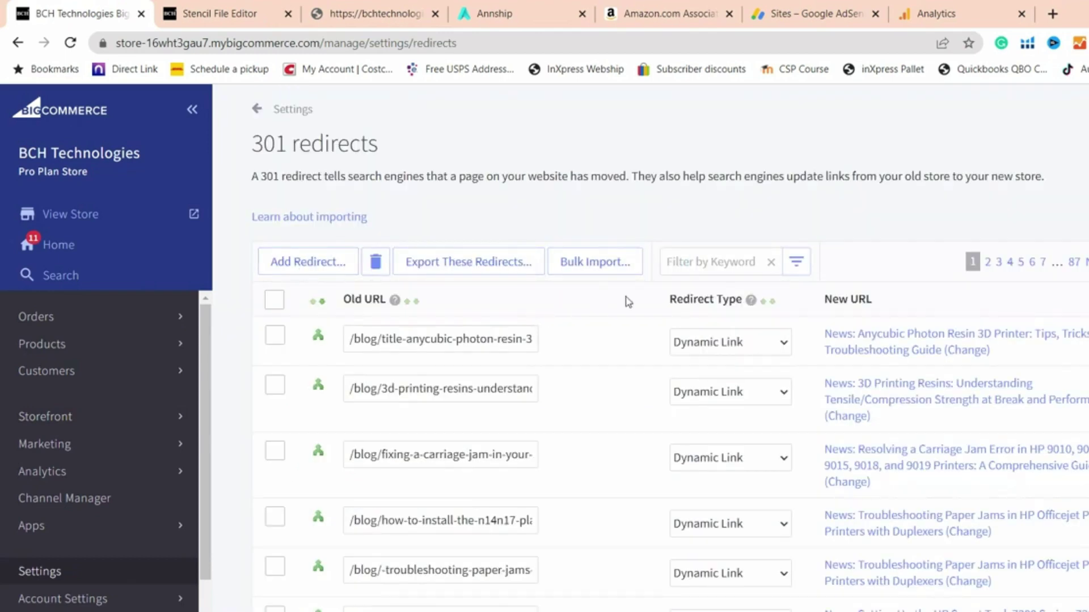
click(321, 263)
text(ads.txt)
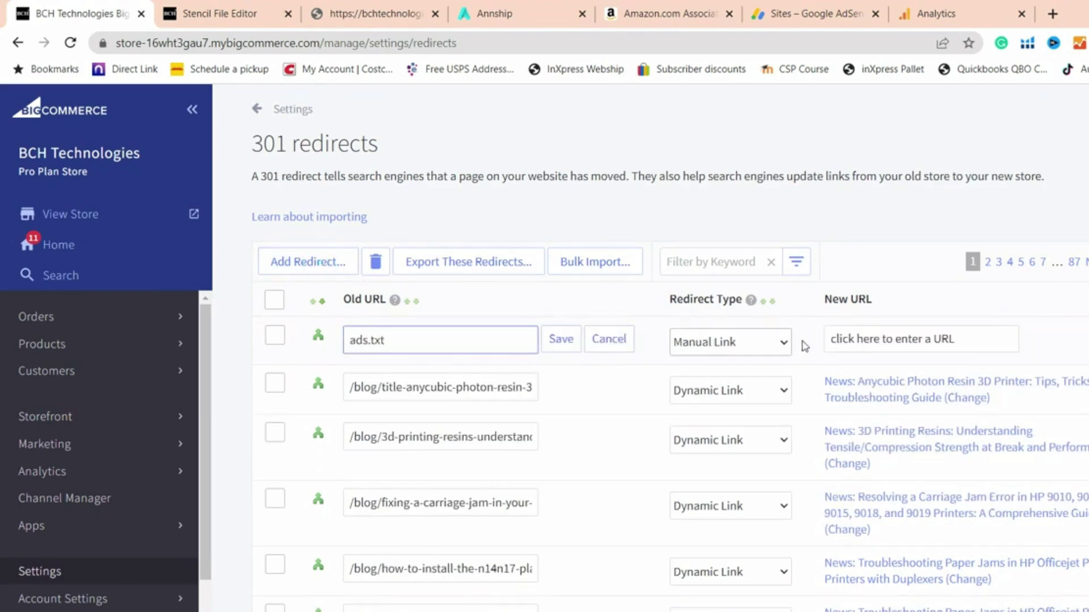
click(782, 348)
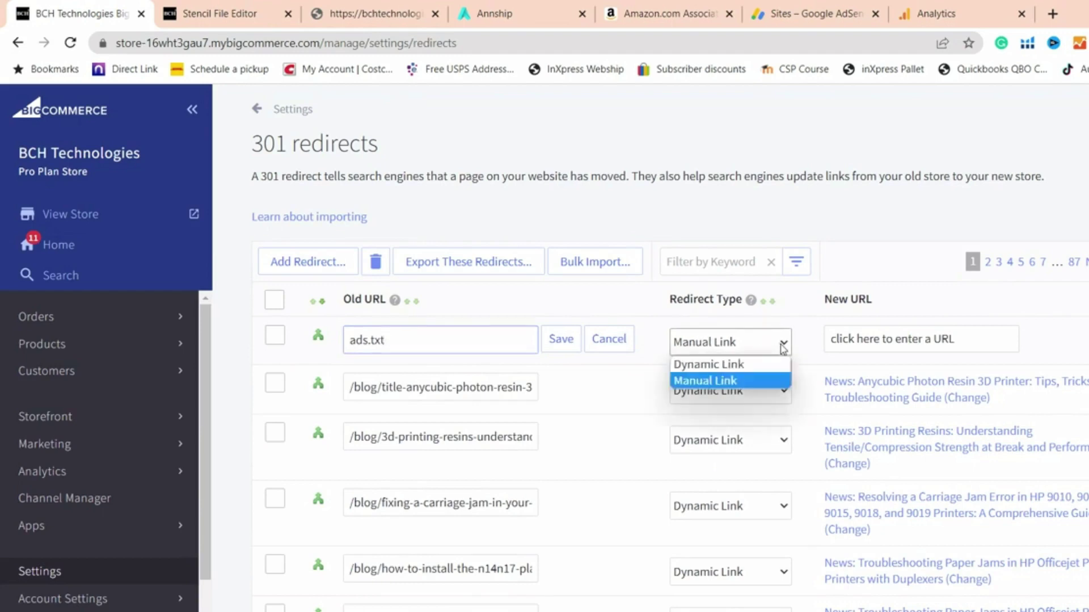
click(748, 364)
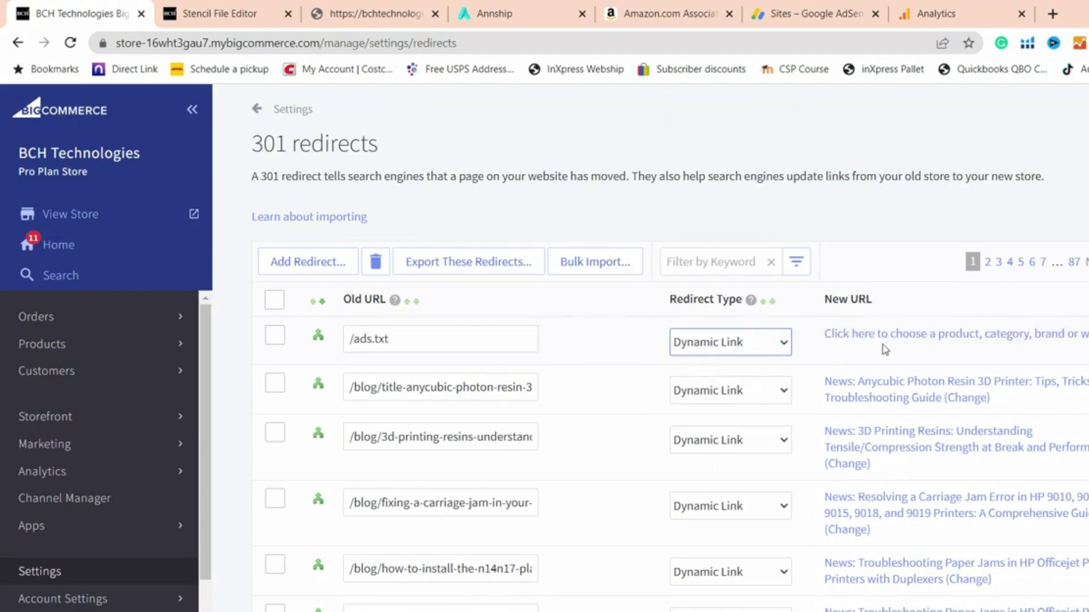
click(1024, 338)
scroll(830, 390, down, 3)
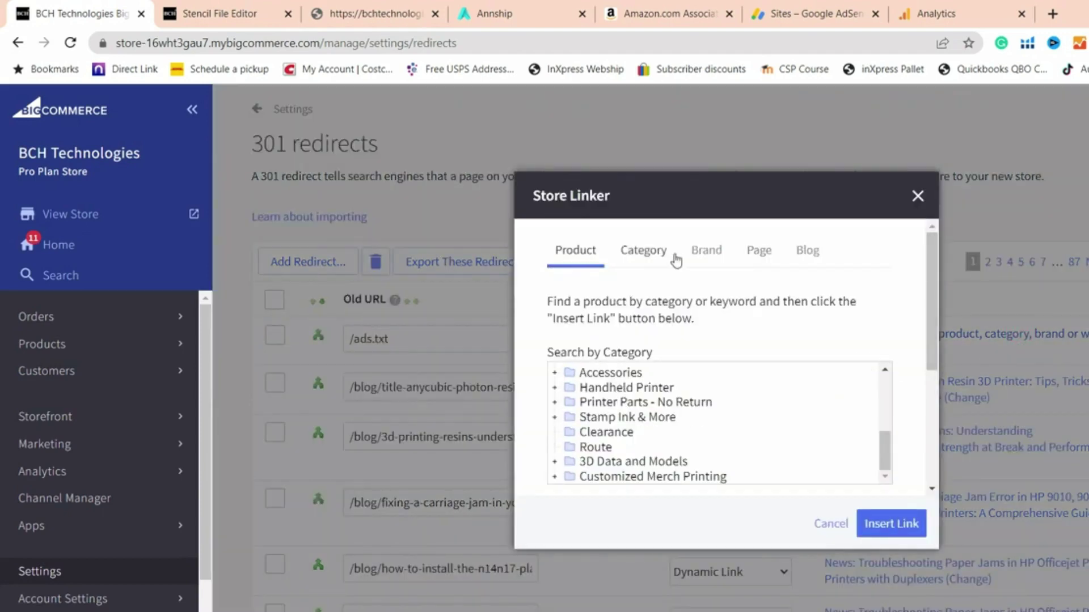
click(757, 254)
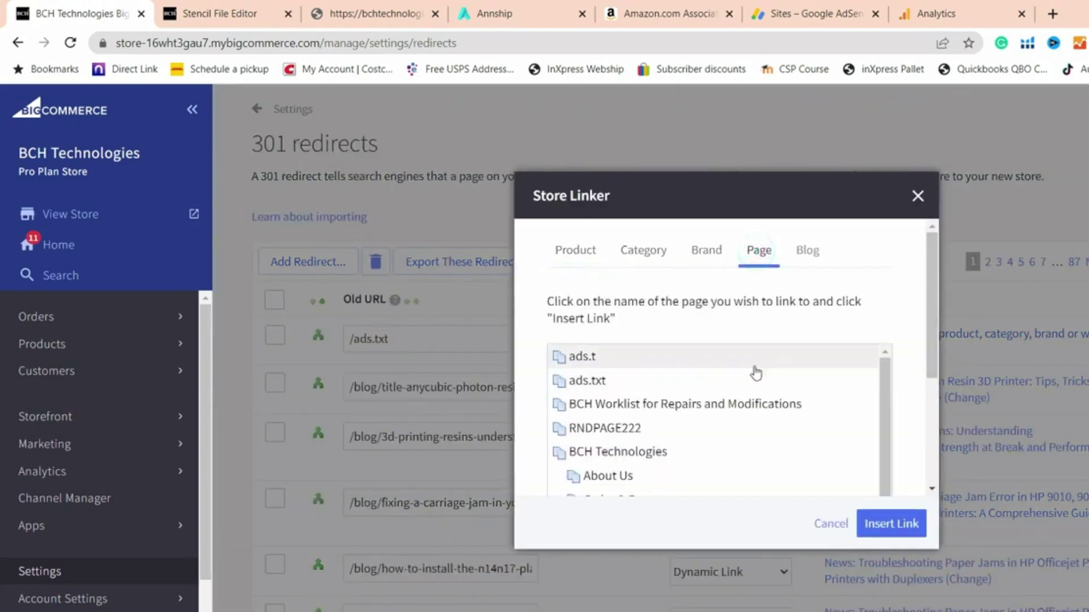
click(596, 383)
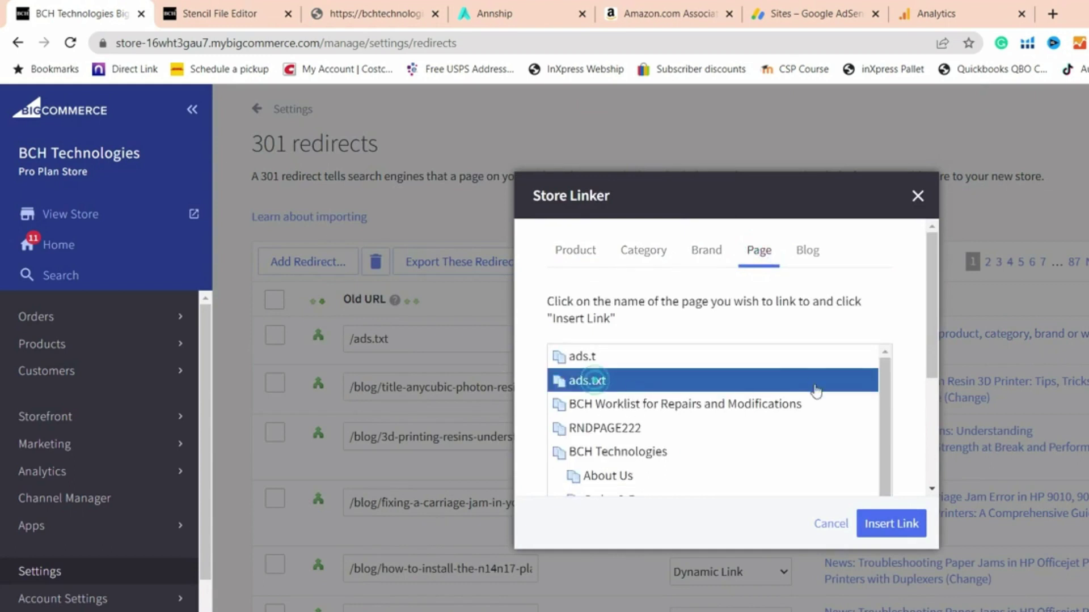
click(891, 524)
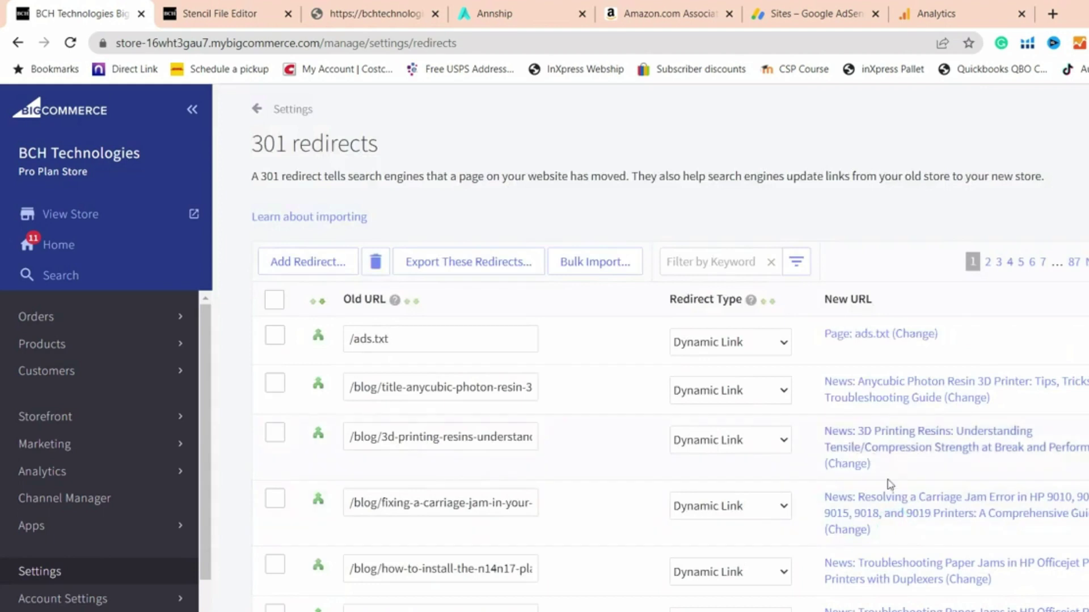